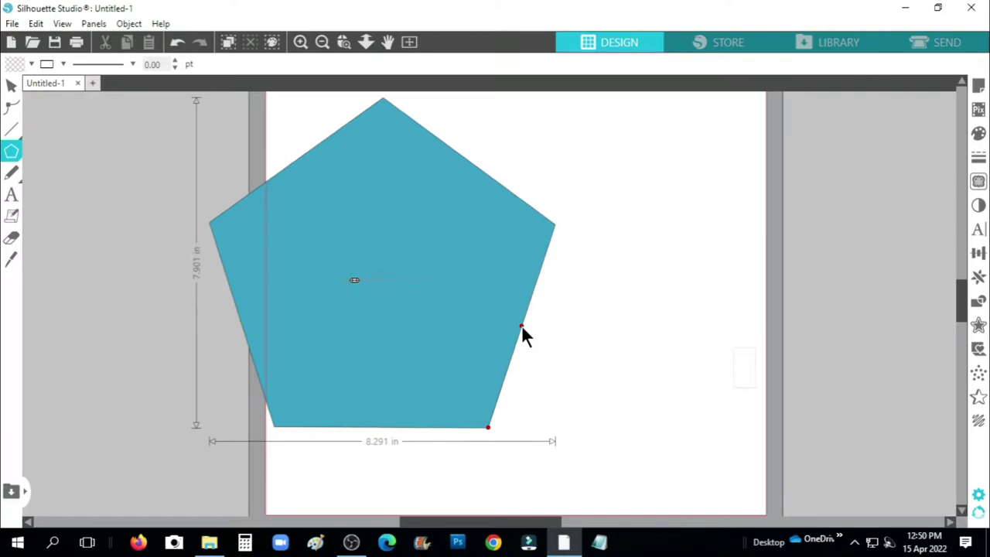
- Draw a regular polygon on the page, set it to six sides and level its top edge, about 8.03 by 6.99 in
left_click_drag(521, 324, 521, 324)
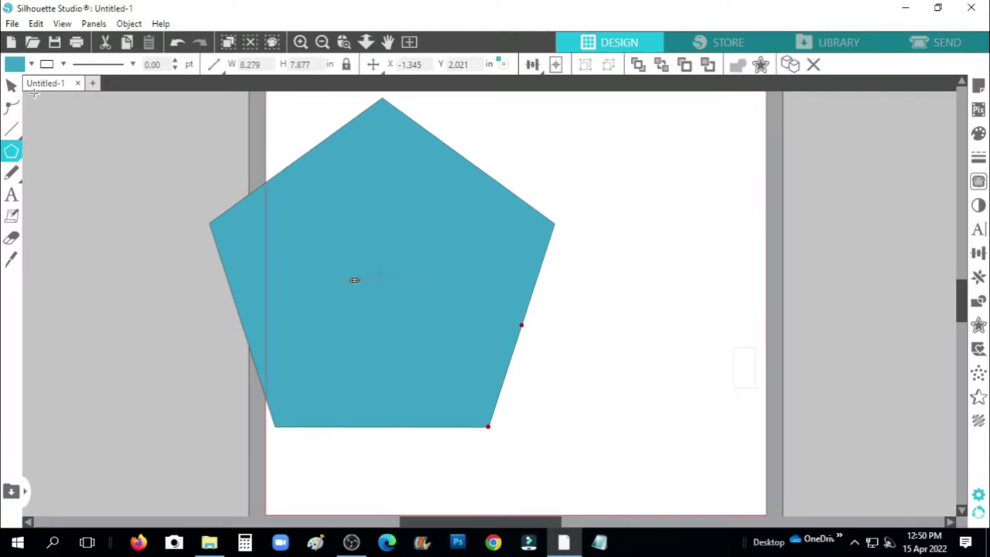
left_click_drag(354, 224, 495, 275)
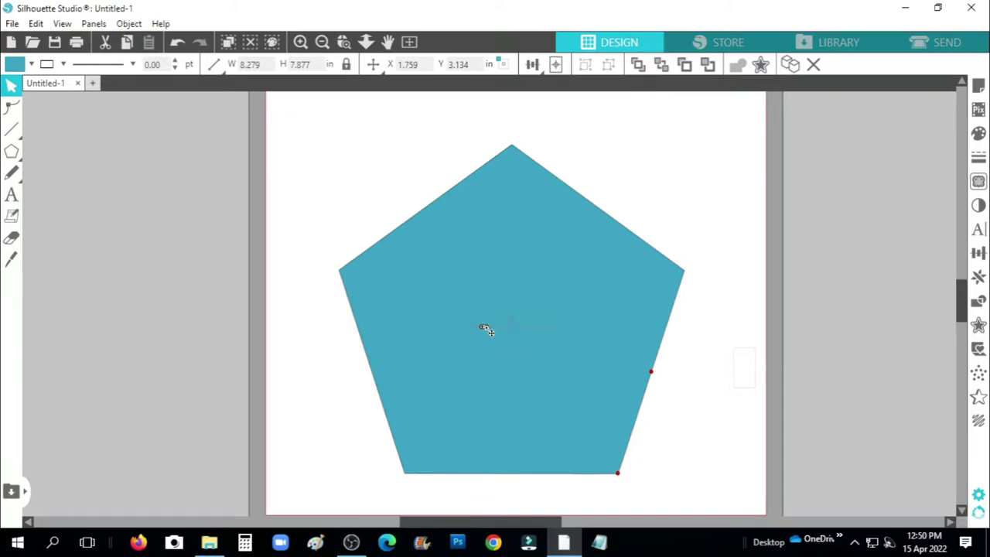
left_click_drag(484, 328, 487, 327)
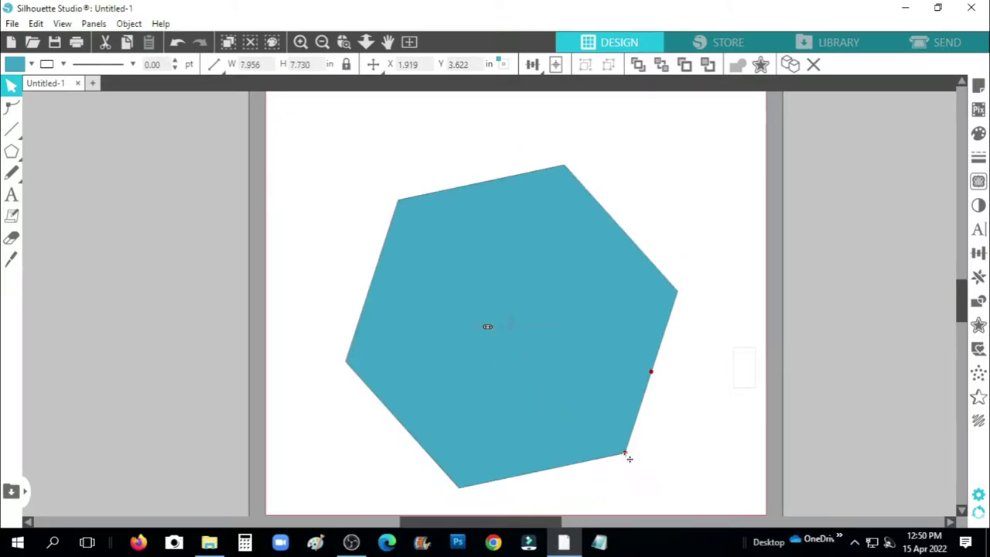
left_click_drag(629, 459, 594, 468)
left_click(572, 377)
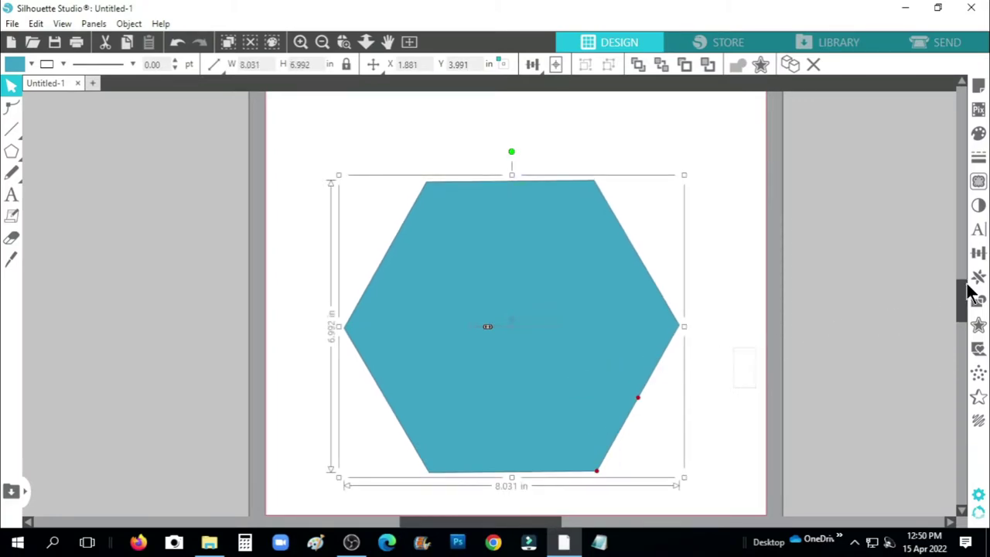
- Add an outer offset of 0.140 in with sharp corners around the hexagon
left_click(978, 325)
left_click(765, 133)
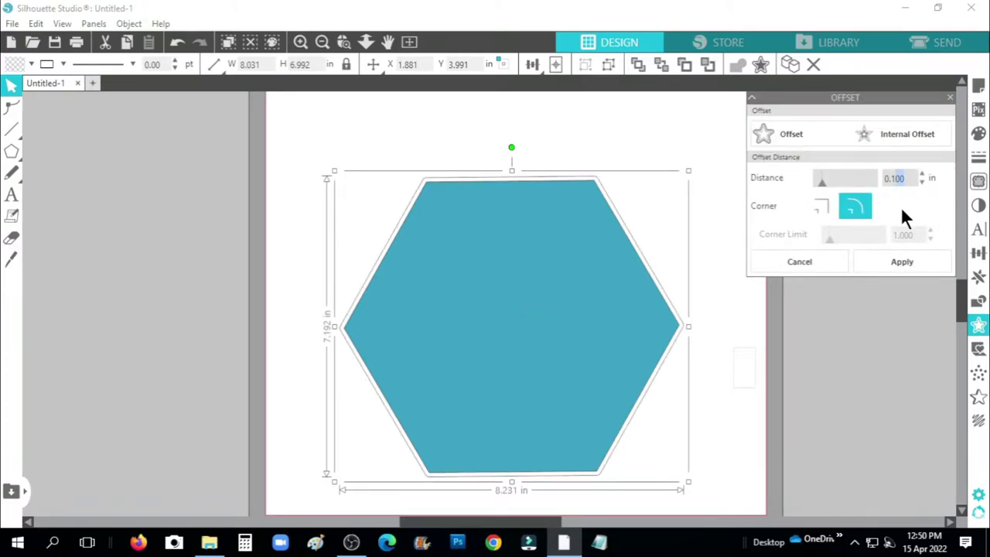
type("4")
left_click(823, 208)
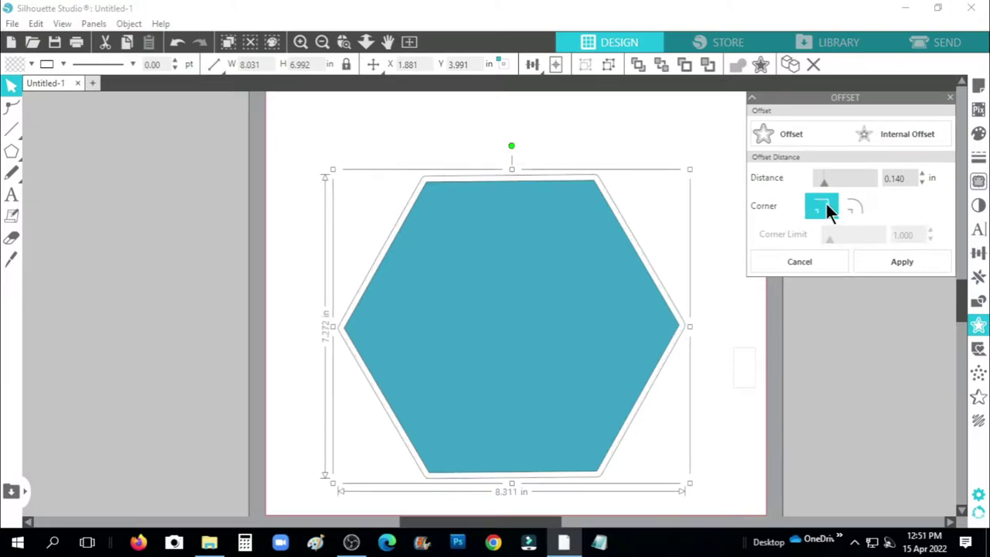
left_click(907, 267)
- Combine the hexagon and its offset into a compound path and fill the resulting frame with brown 7B4800
left_click_drag(303, 146, 688, 500)
right_click(561, 222)
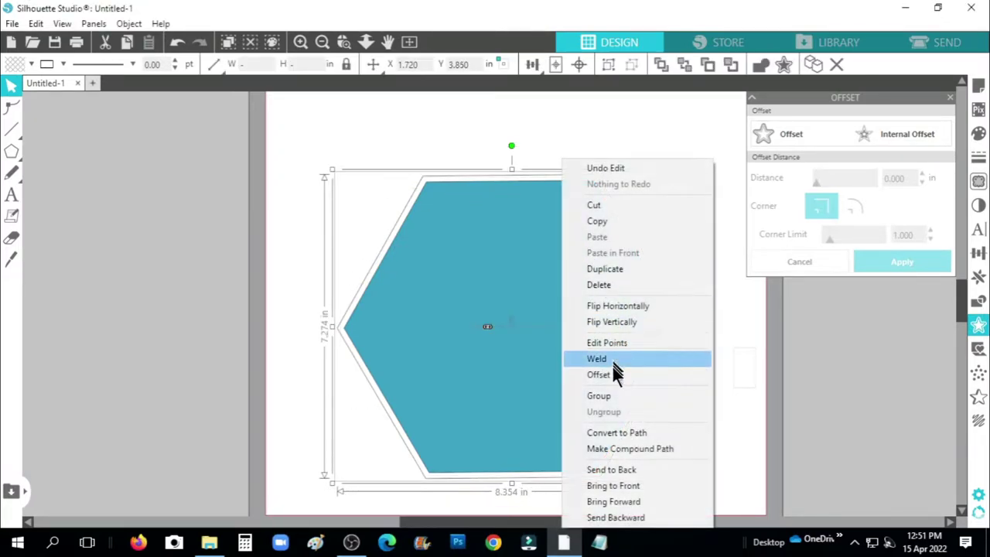
left_click(629, 448)
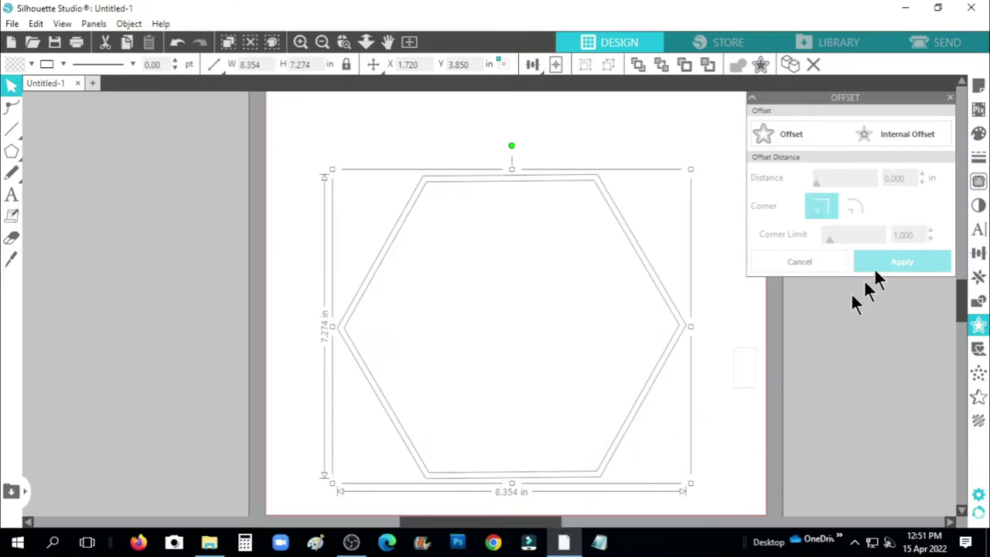
left_click(979, 134)
left_click(770, 152)
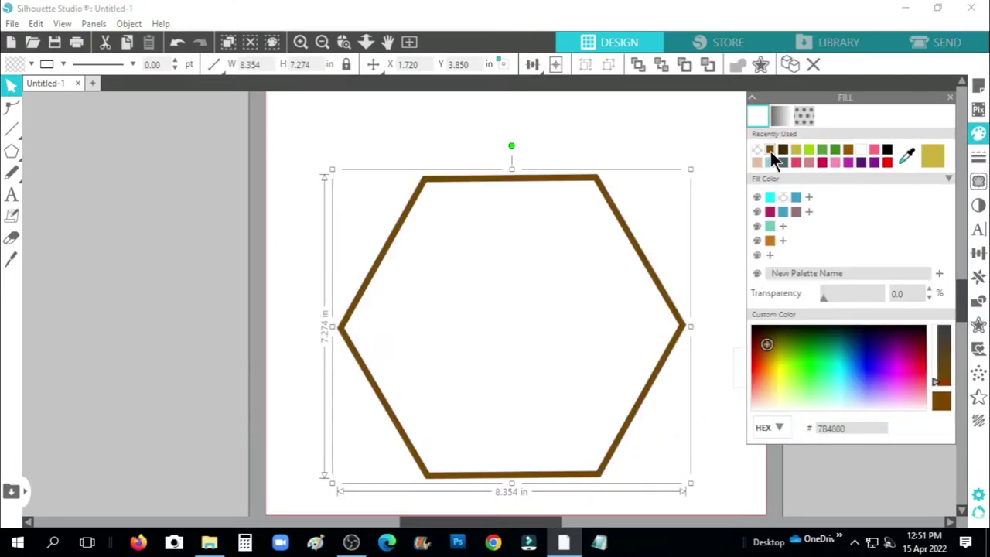
- Duplicate the hexagon frame, lay the copy over the original and rotate it slightly clockwise so their edges cross
left_click(978, 279)
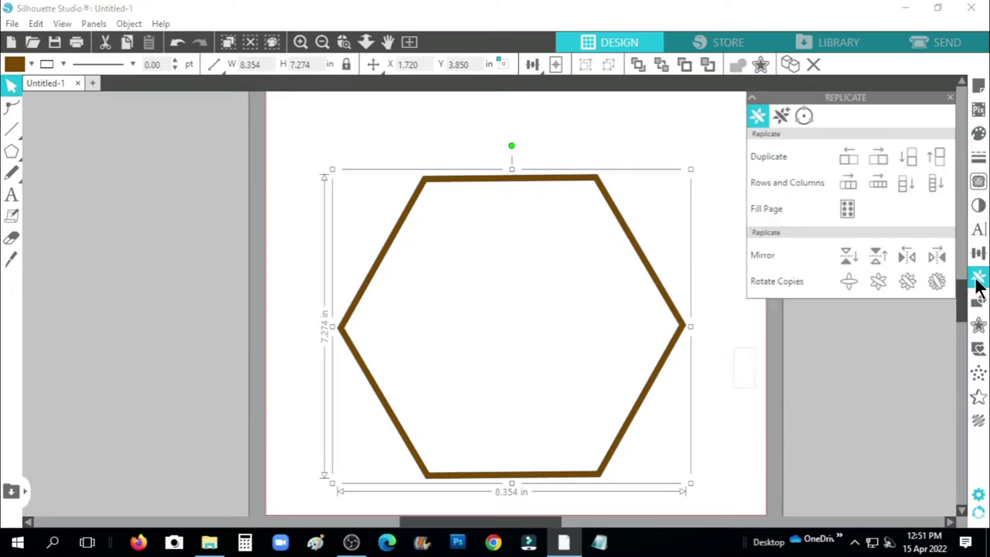
left_click(849, 158)
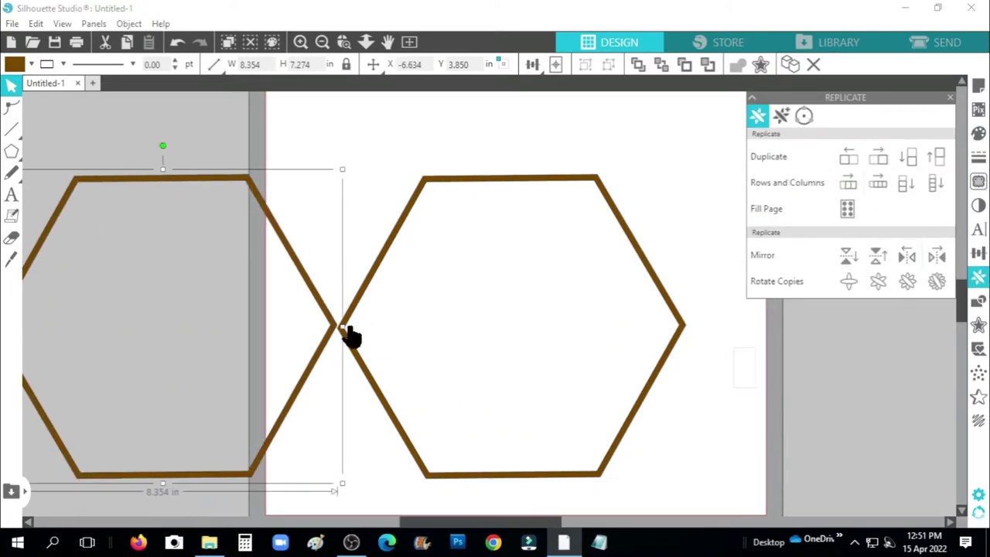
left_click_drag(331, 339, 672, 332)
left_click_drag(511, 146, 551, 150)
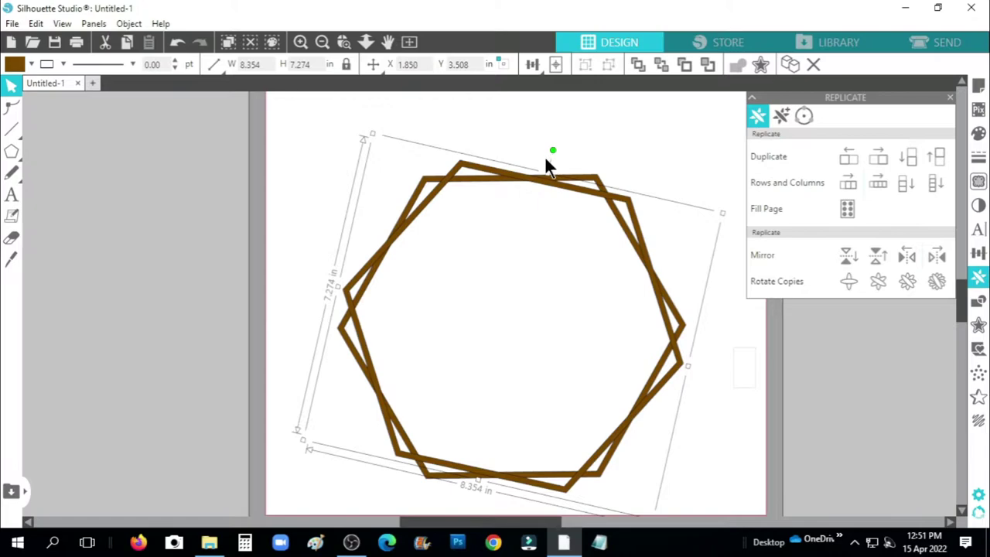
left_click_drag(539, 183, 542, 194)
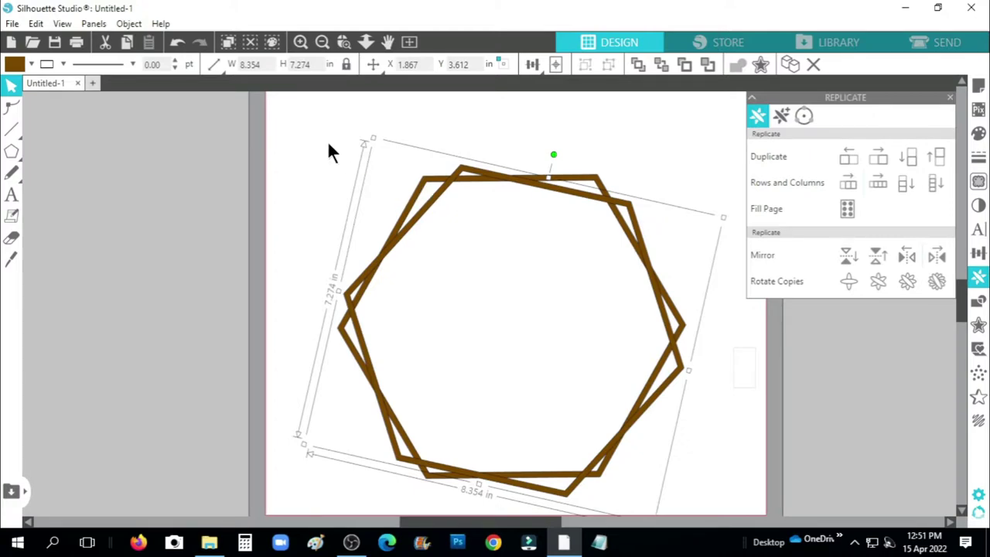
- Group the two overlapping hexagon frames and move the group off the page, to its left
left_click(534, 179, "shift")
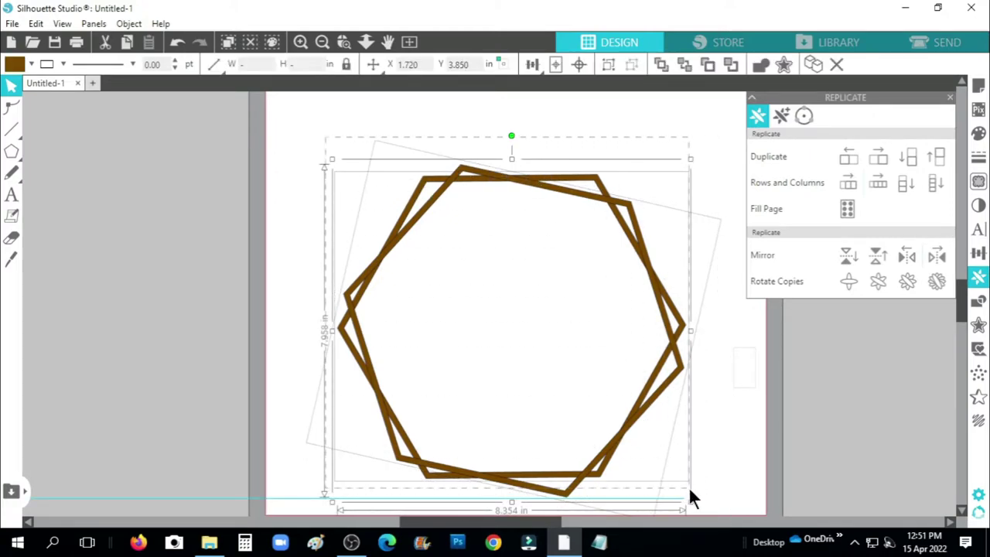
right_click(488, 205)
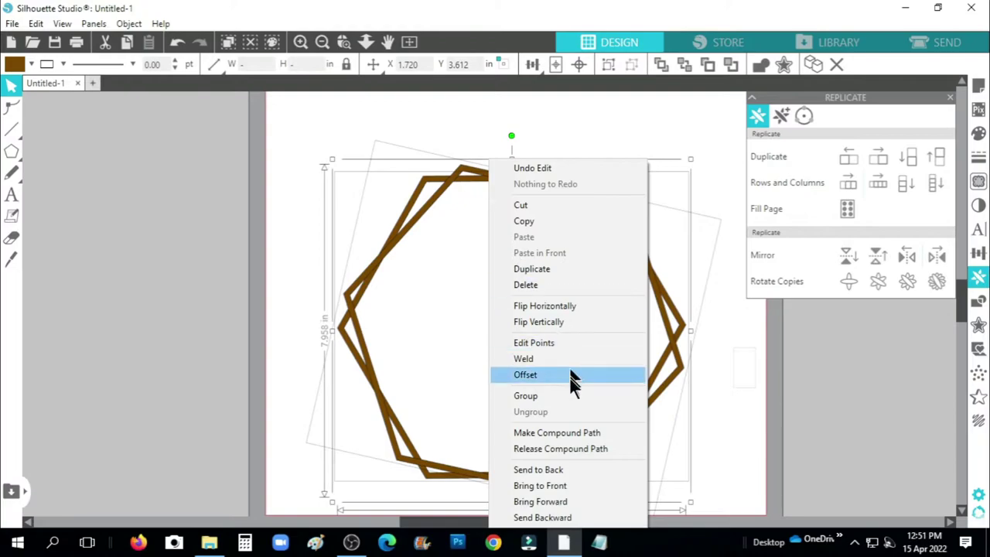
left_click(561, 396)
left_click_drag(596, 209, 146, 177)
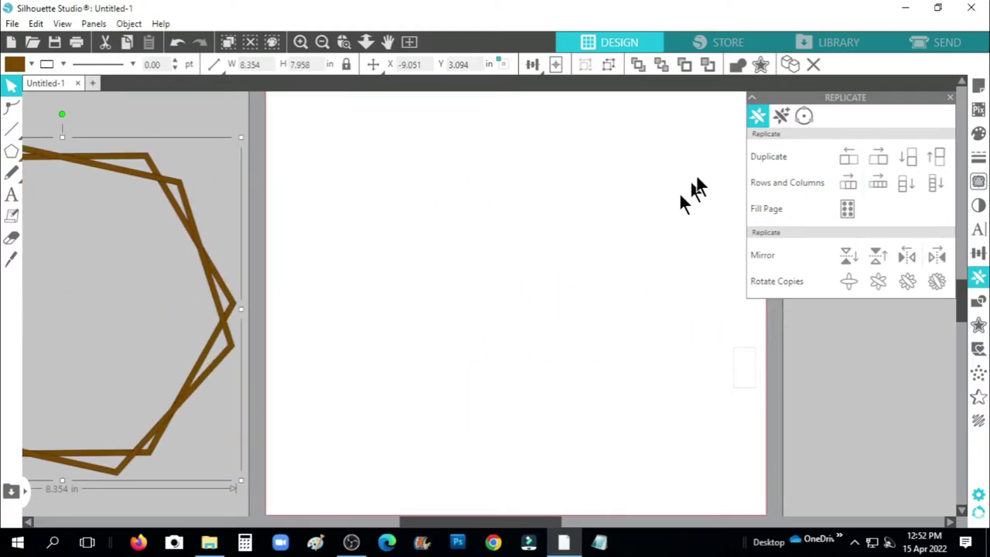
- Insert the "mr & mrs" design from the library and scale it down to about 5.40 by 5.27 in
left_click(828, 44)
scroll(491, 261, "down", 3)
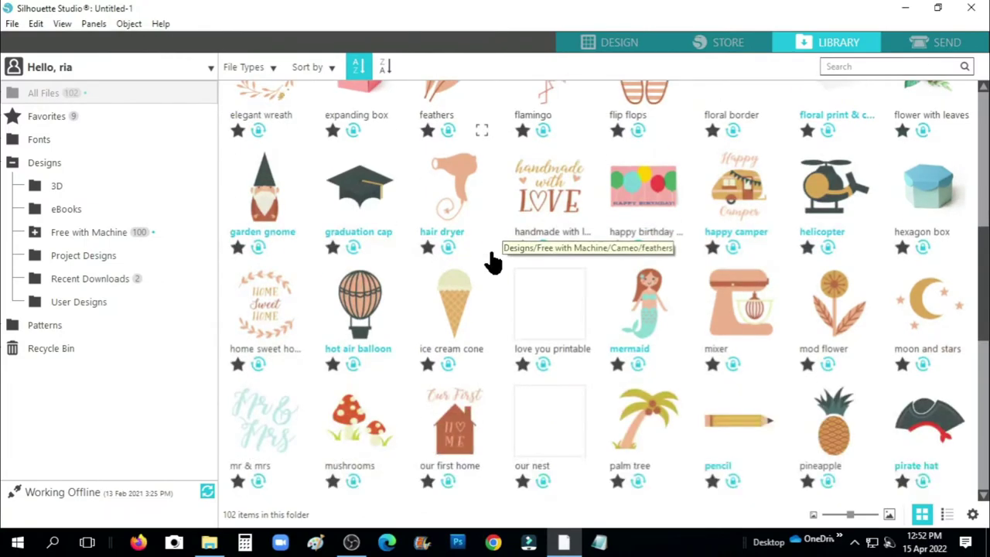
double_click(271, 330)
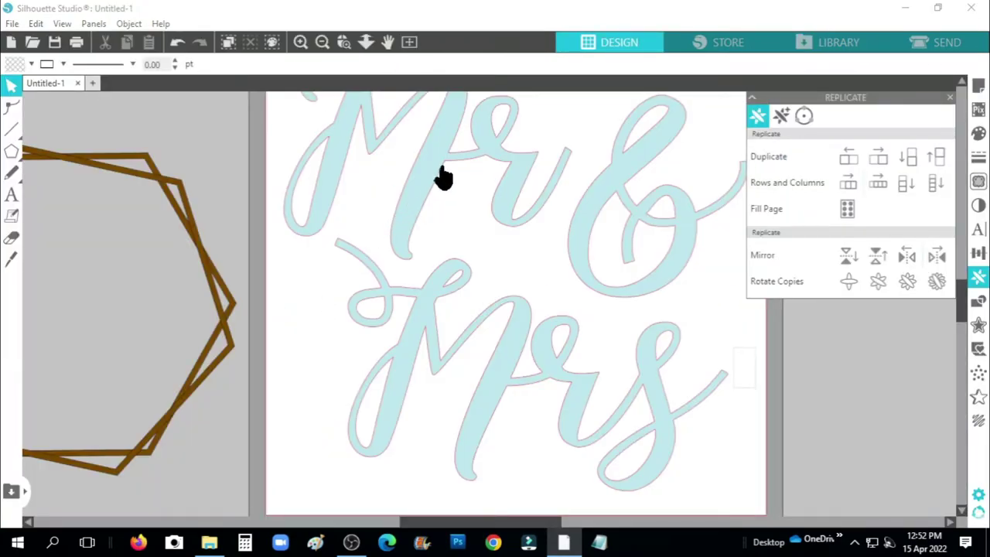
left_click_drag(442, 178, 453, 245)
left_click_drag(287, 114, 524, 348)
left_click_drag(612, 399, 481, 250)
- Move the double hexagon frame back onto the page around the lettering and centre the lettering inside it
left_click_drag(232, 340, 692, 335)
left_click(504, 285)
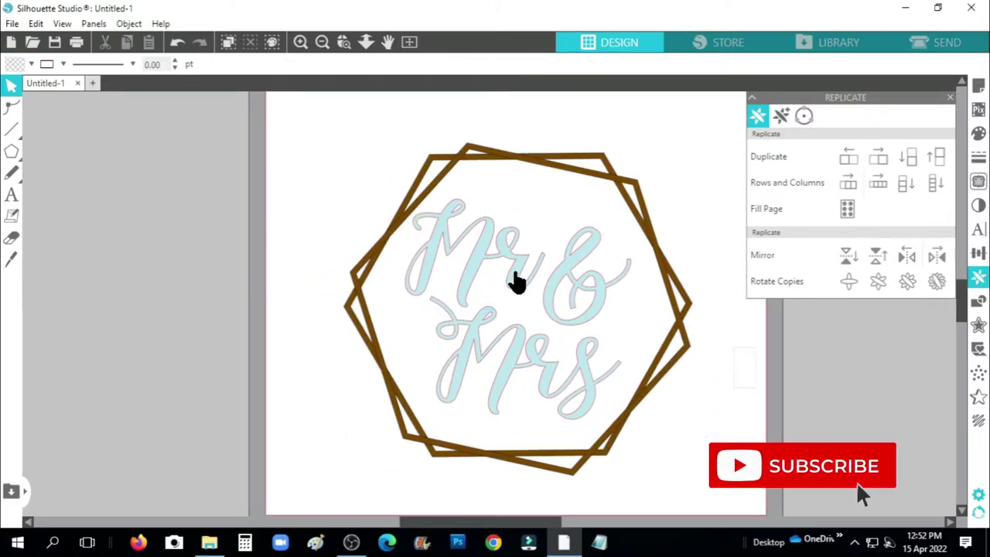
left_click(550, 379)
left_click_drag(556, 376, 556, 376)
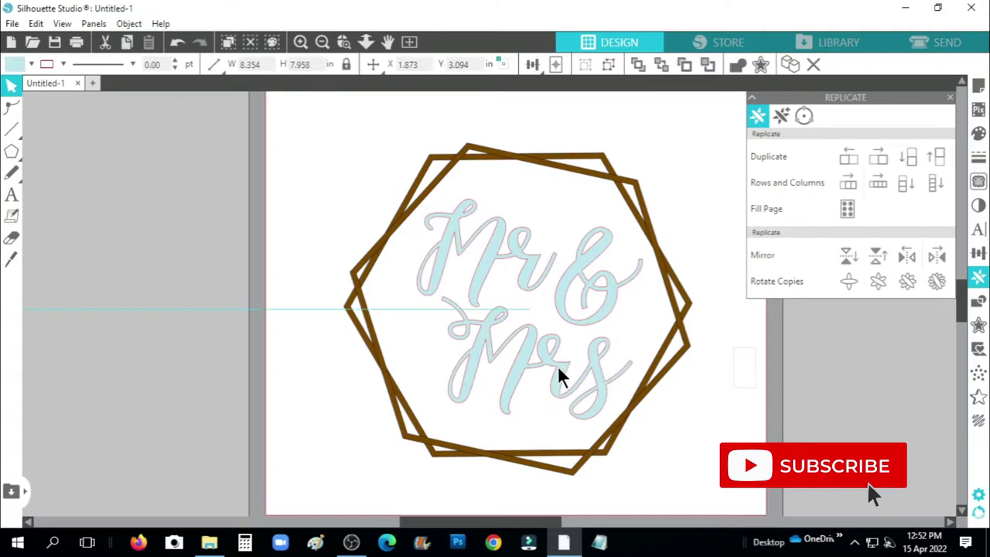
- Ungroup the lettering and move "Mr" up and left until it overlaps the frame, at about X 3.093, Y 4.222 in
right_click(530, 277)
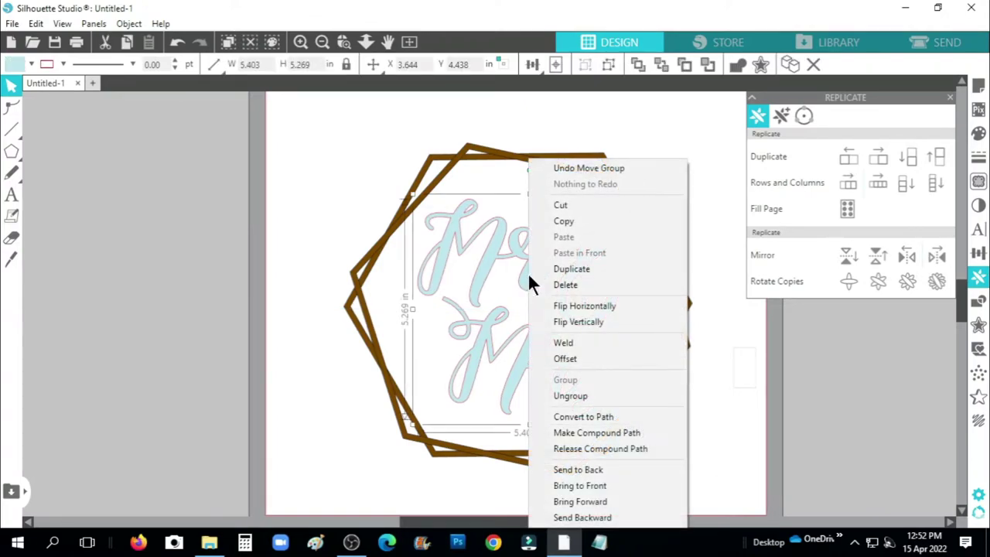
left_click(578, 396)
left_click_drag(491, 252, 476, 246)
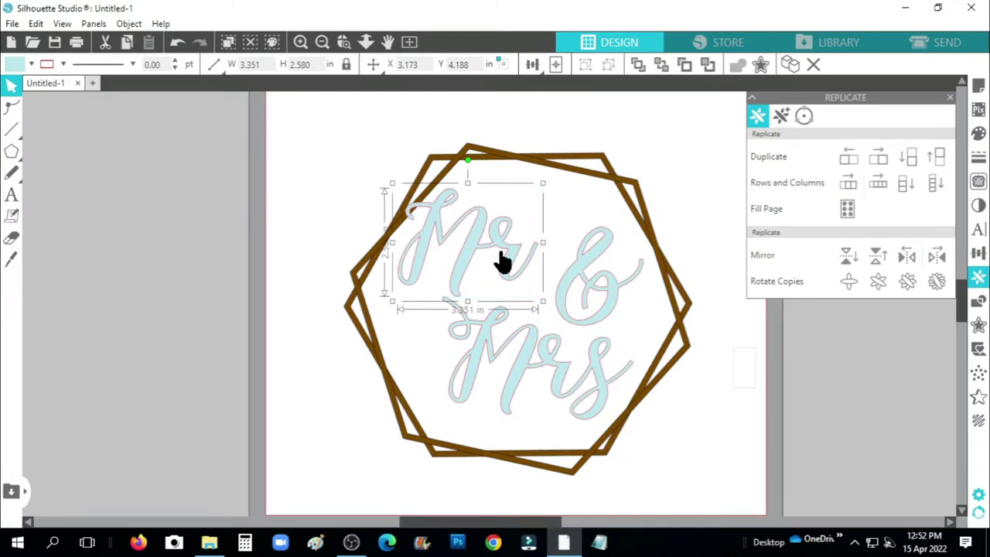
scroll(503, 262, "up", 3)
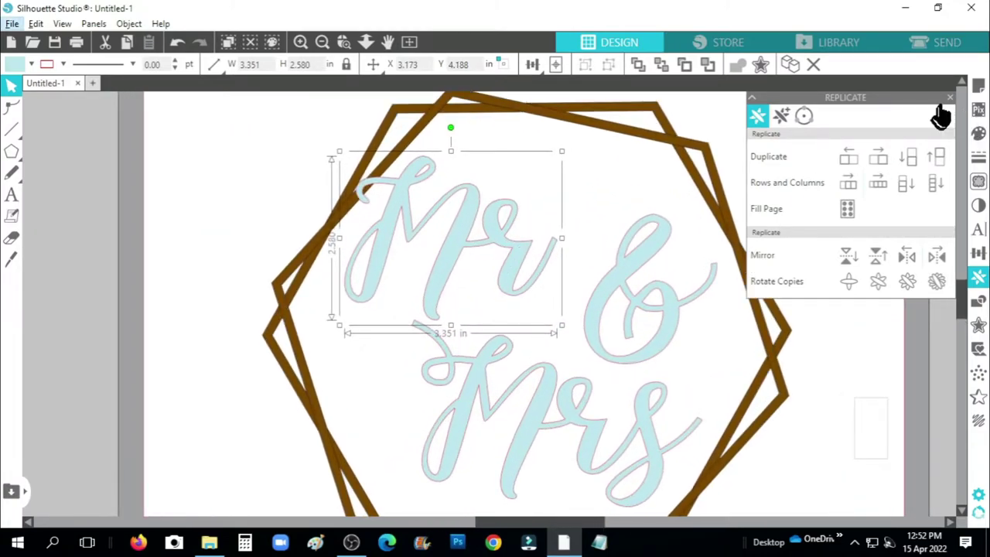
left_click(950, 98)
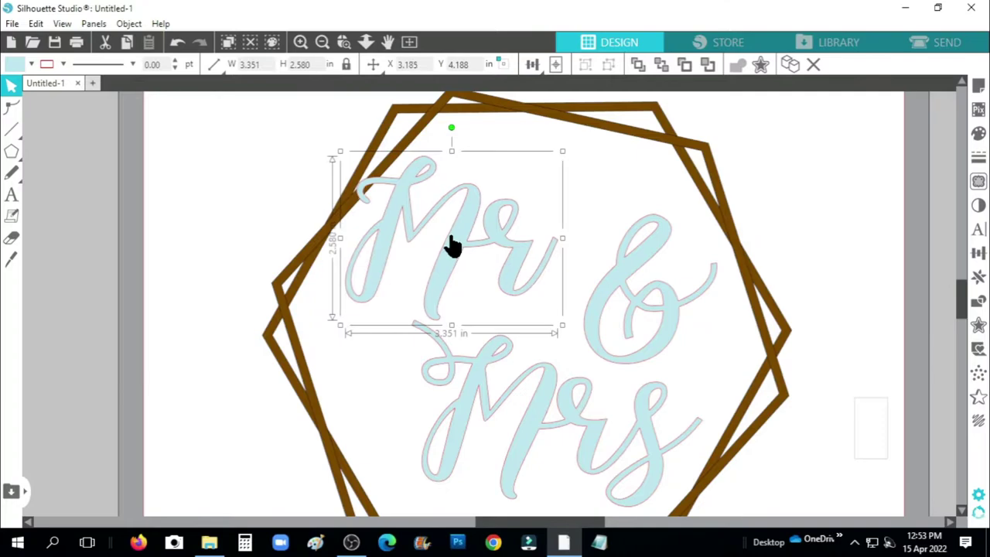
key("Down")
key("Left")
key("Left")
key("Left")
key("Left")
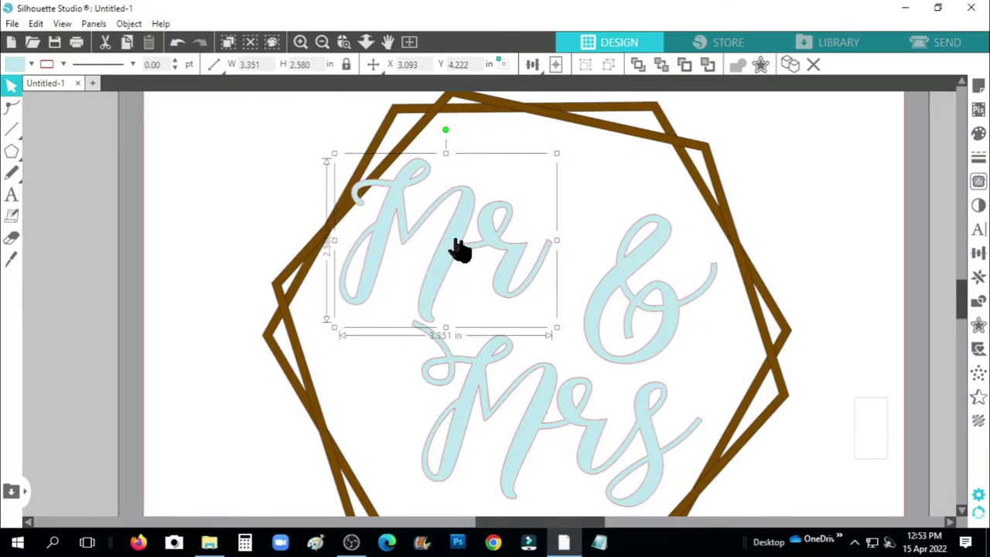
- Move the ampersand left until it overlaps the end of "Mr", at about X 5.705, Y 5.149 in
left_click_drag(627, 290, 546, 295)
left_click(546, 296)
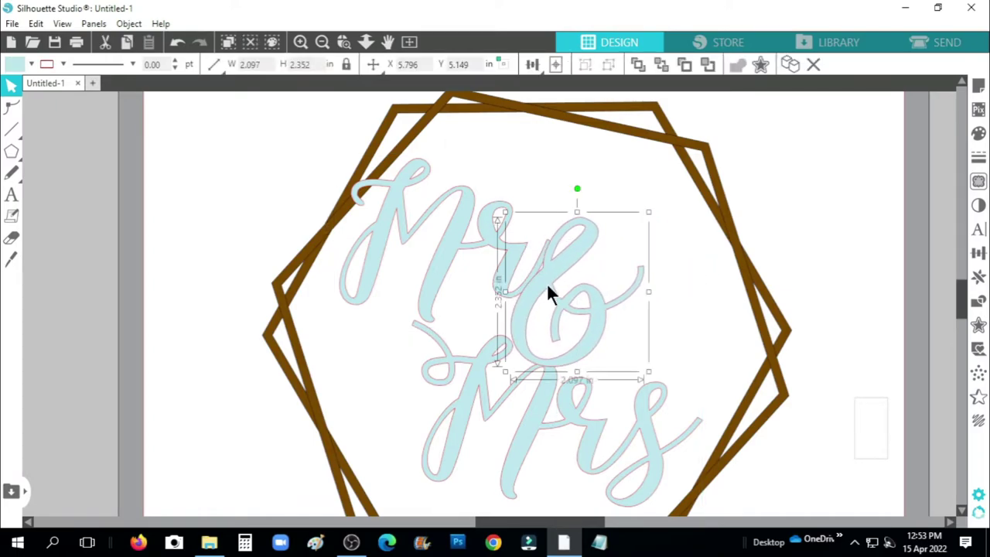
key("Left")
key("Left")
key("Left")
key("Left")
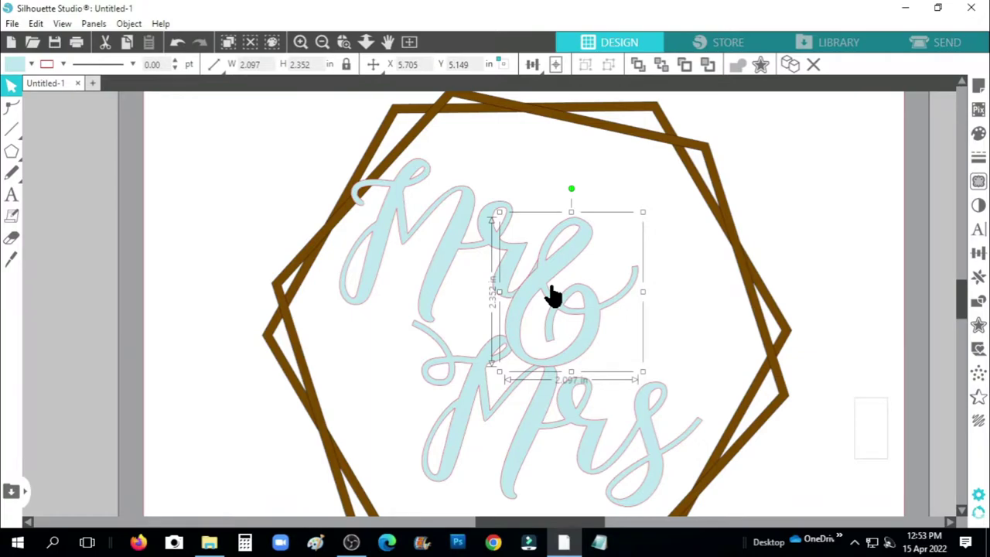
- Nudge "Mrs" down and right until it touches the ampersand and overlaps the frame, at about X 4.532, Y 7.133 in
scroll(661, 387, "down", 2)
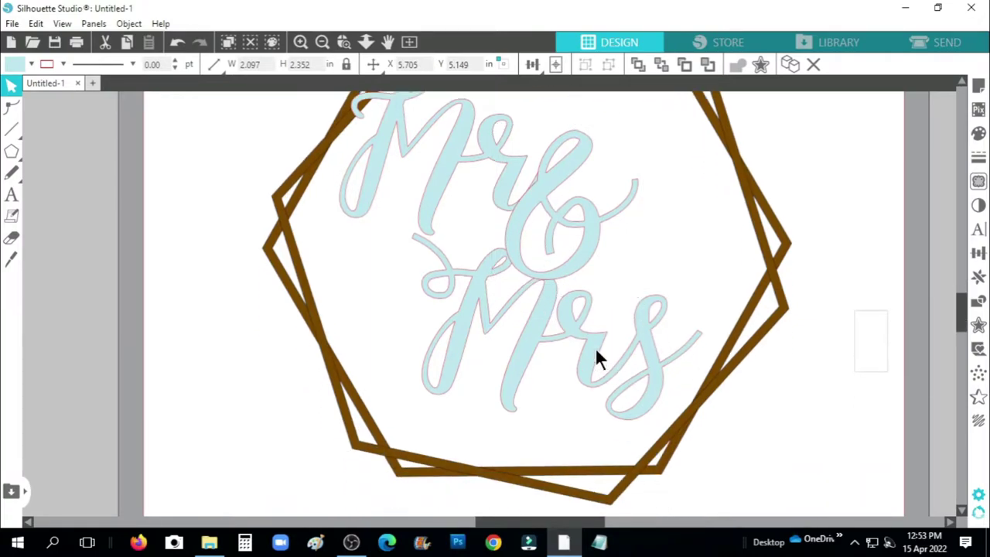
left_click(595, 349)
key("Down")
key("Down")
key("Down")
key("Down")
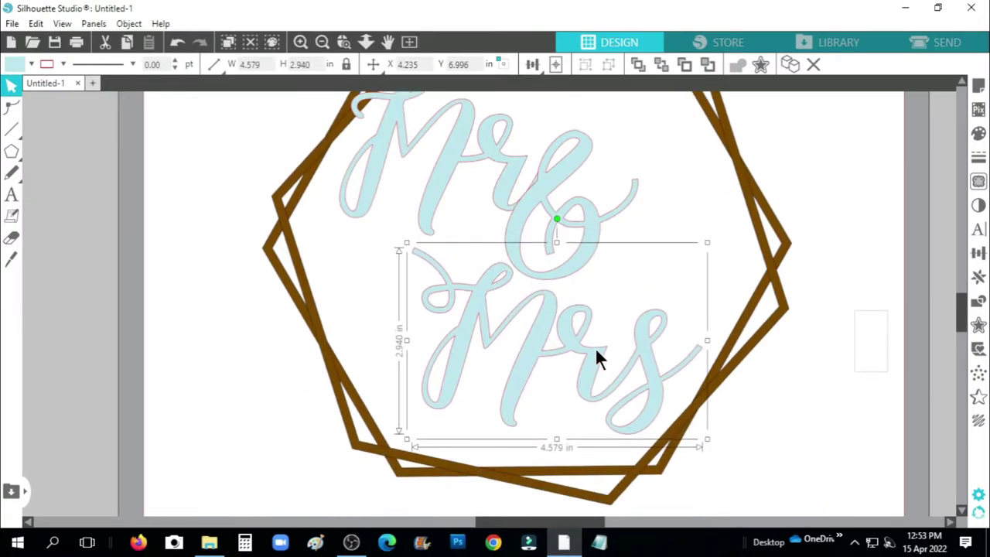
key("Right")
key("Right")
key("Right")
key("Right")
key("Right")
key("Right")
key("Right")
key("Right")
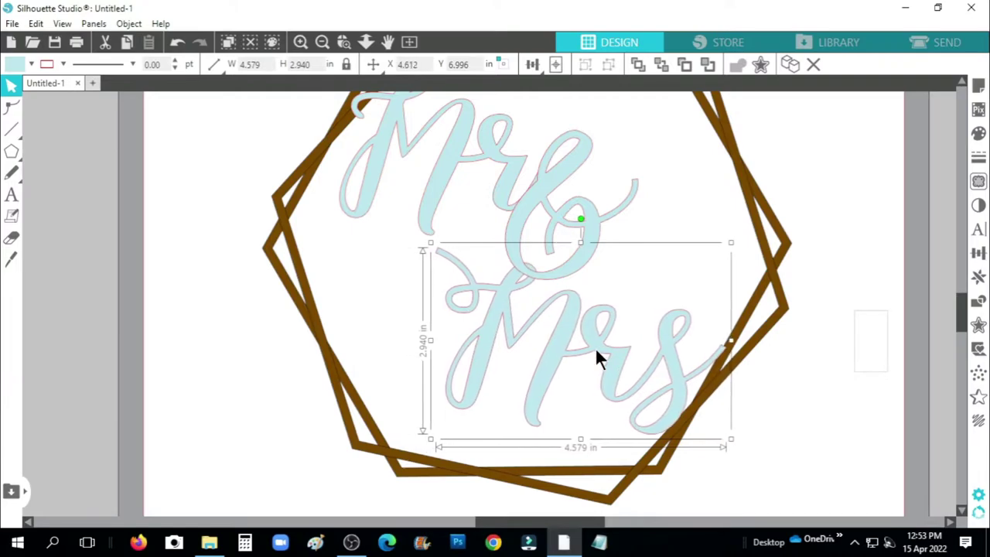
key("Right")
key("Right")
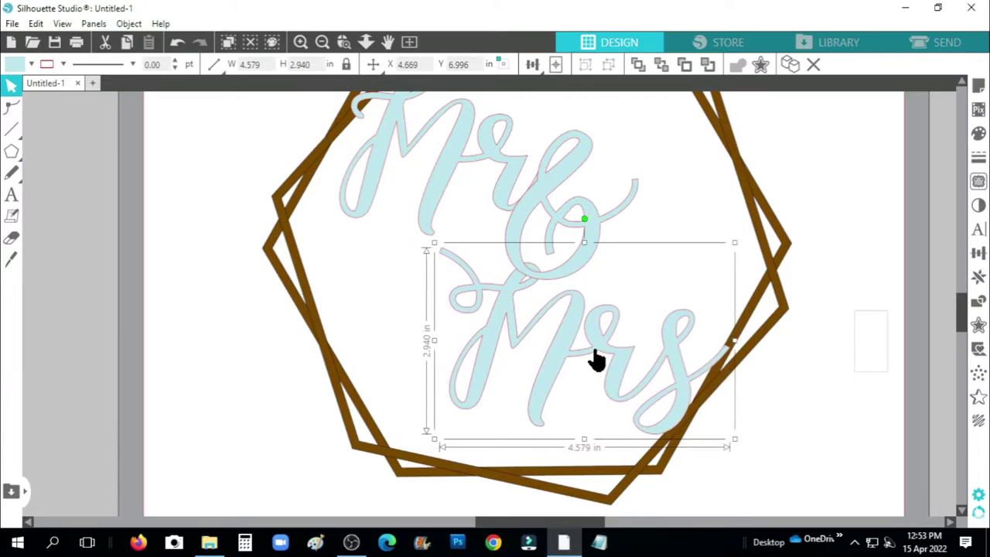
key("Down")
key("Down")
key("Down")
key("Down")
key("Down")
key("Down")
key("Down")
key("Down")
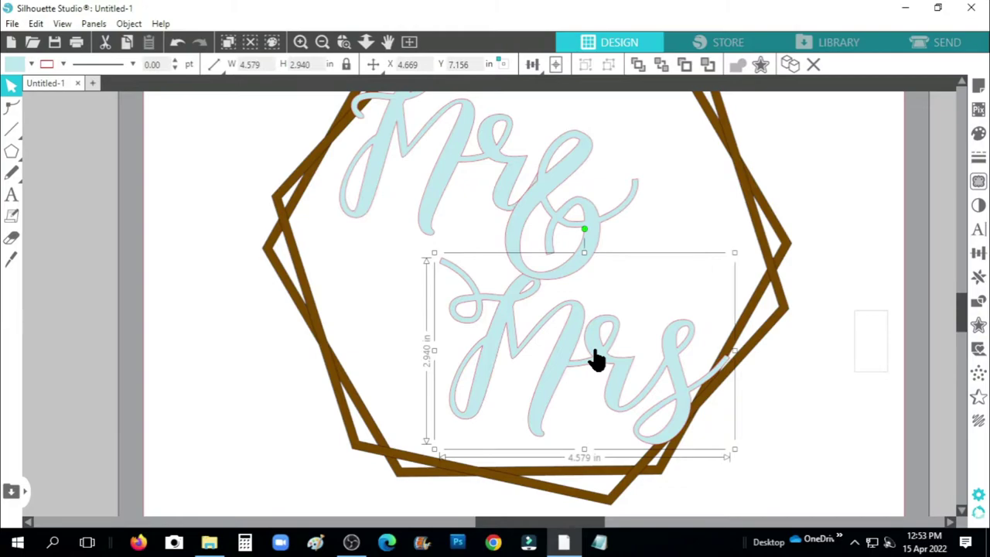
key("Left")
key("Left")
key("Left")
key("Left")
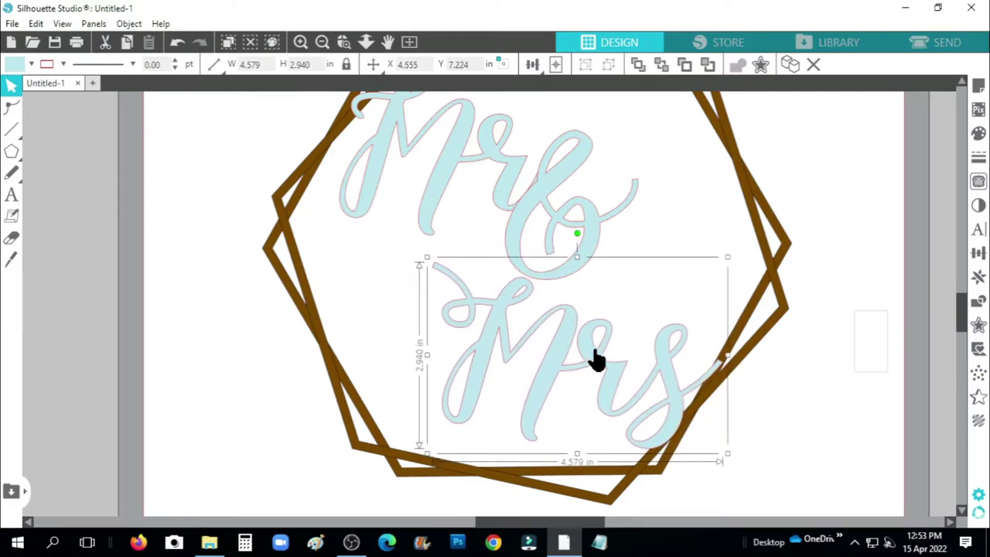
key("Left")
key("Left")
key("Up")
key("Up")
key("Up")
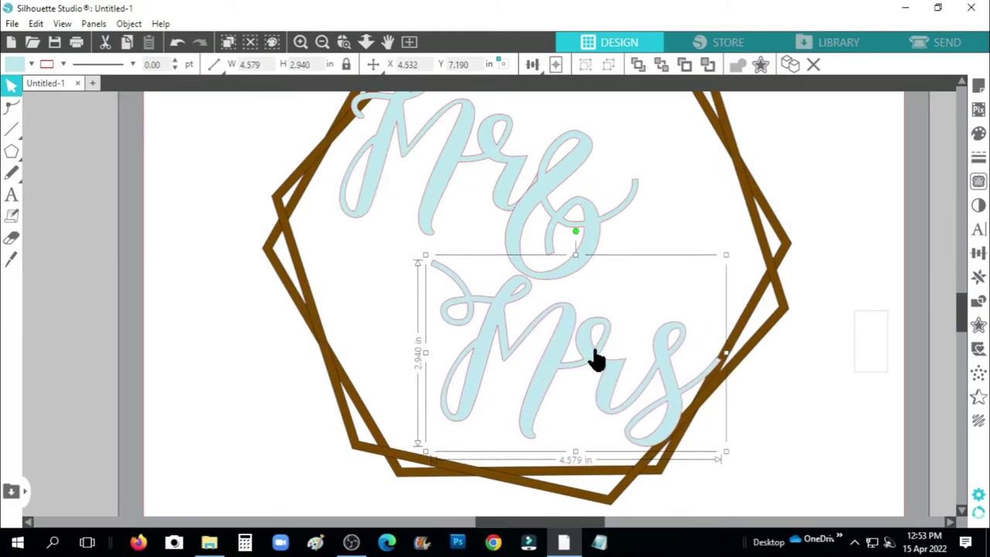
key("Up")
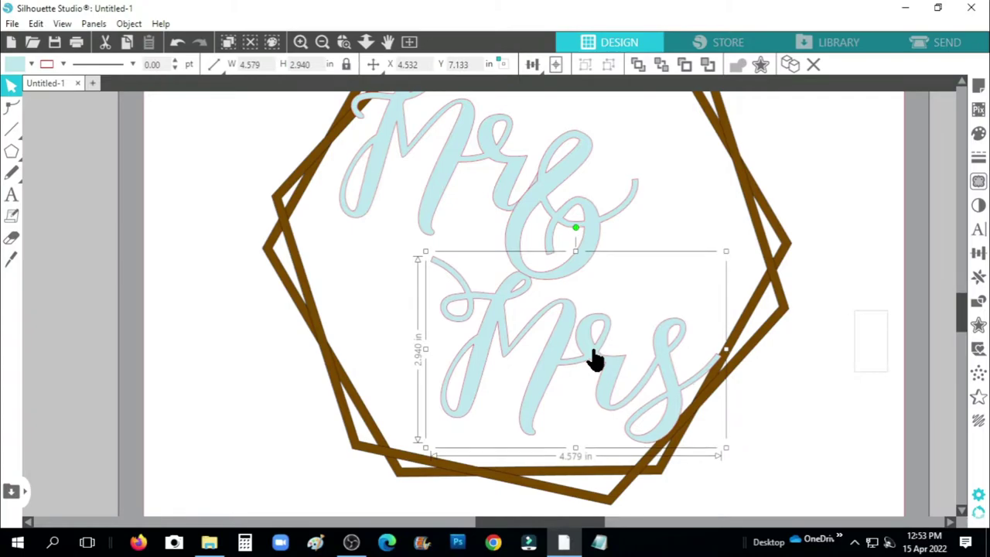
- Rotate the ampersand slightly clockwise and nudge it left against the end of "Mr", at about X 5.574, Y 5.161 in
left_click(593, 227)
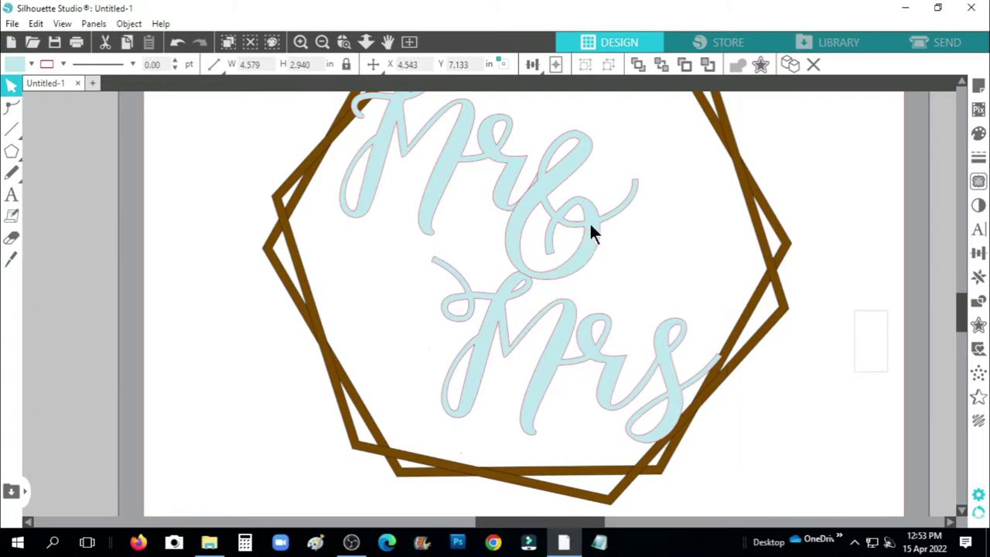
left_click(581, 176)
left_click_drag(573, 102, 584, 104)
key("Left")
key("Left")
key("Left")
key("Left")
key("Left")
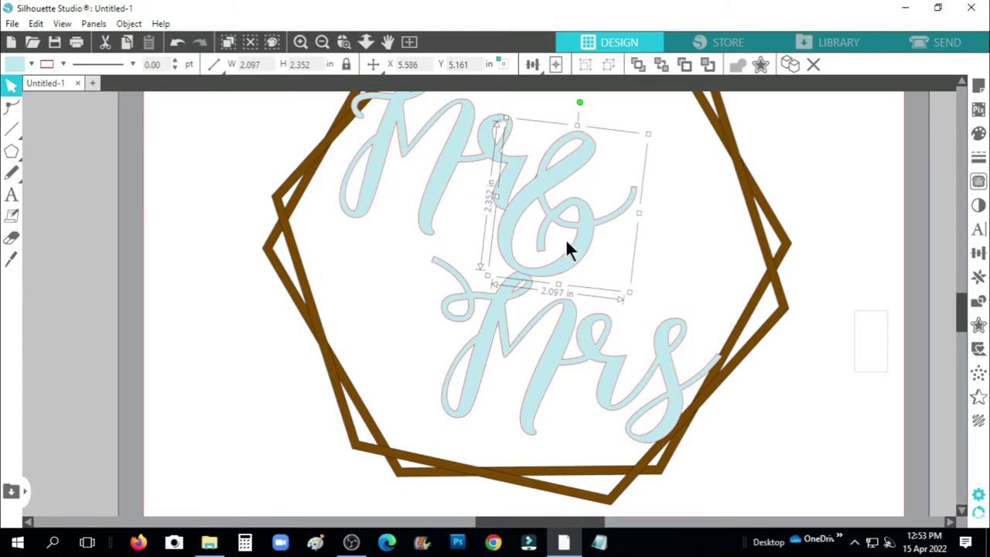
key("Left")
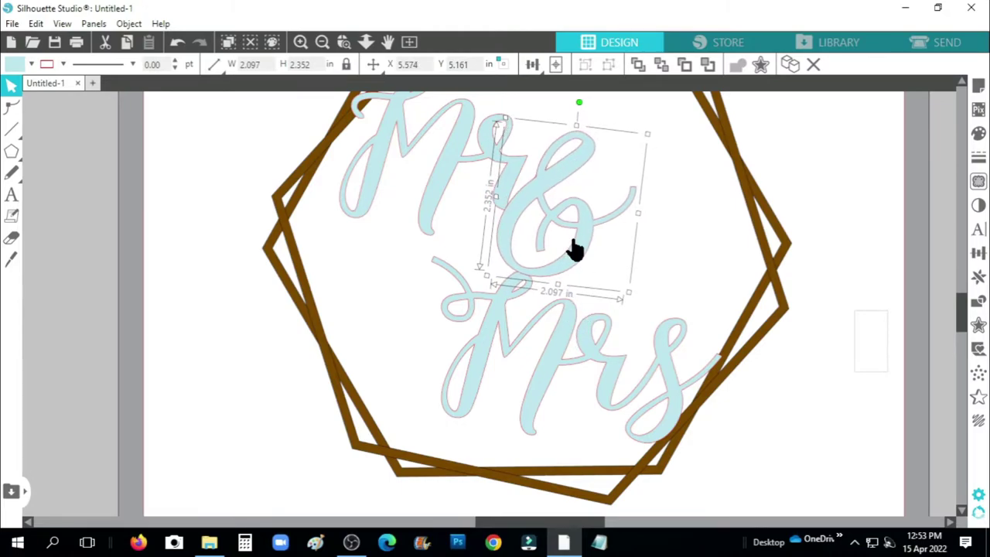
- Nudge "Mrs" vertically until it touches the underside of the ampersand, at about X 4.543, Y 7.144 in
left_click(568, 325)
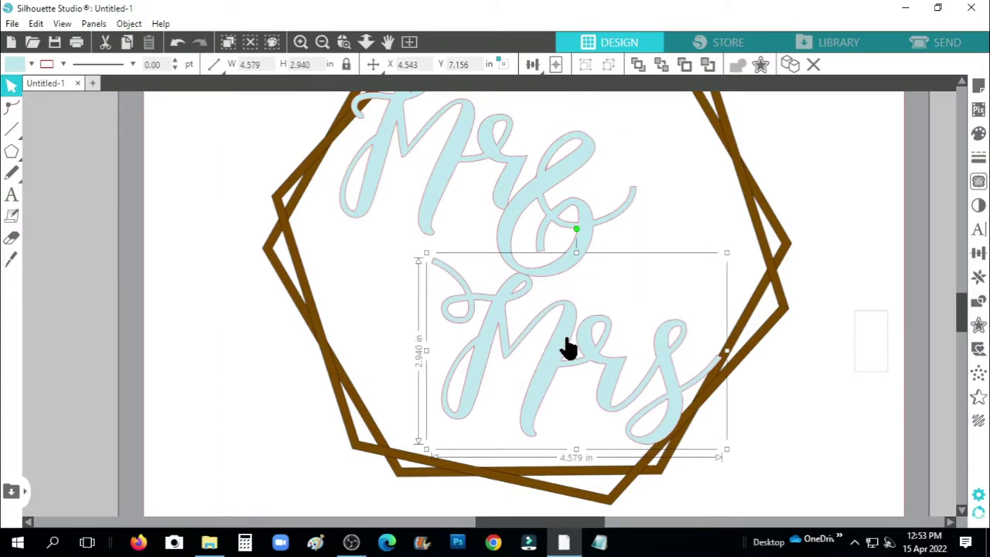
key("Up")
scroll(567, 341, "up", 2)
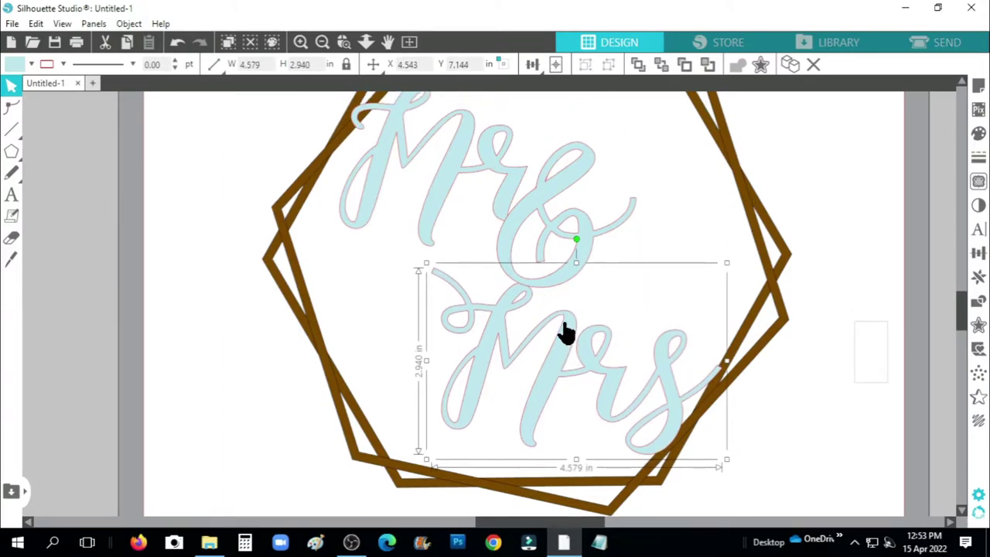
- Weld the double hexagon frame, "Mr", the ampersand and "Mrs" into one shape
scroll(577, 309, "down", 3)
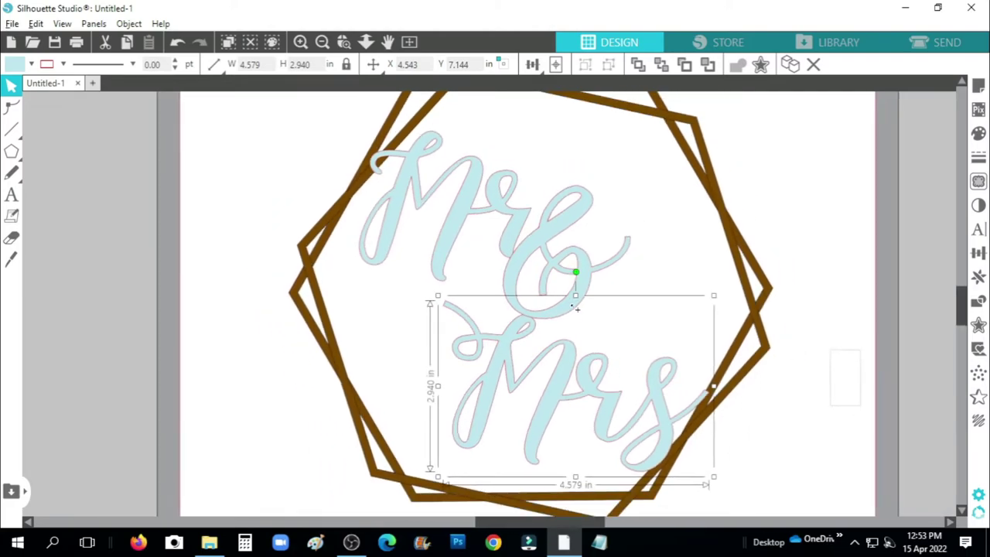
scroll(576, 308, "down", 1)
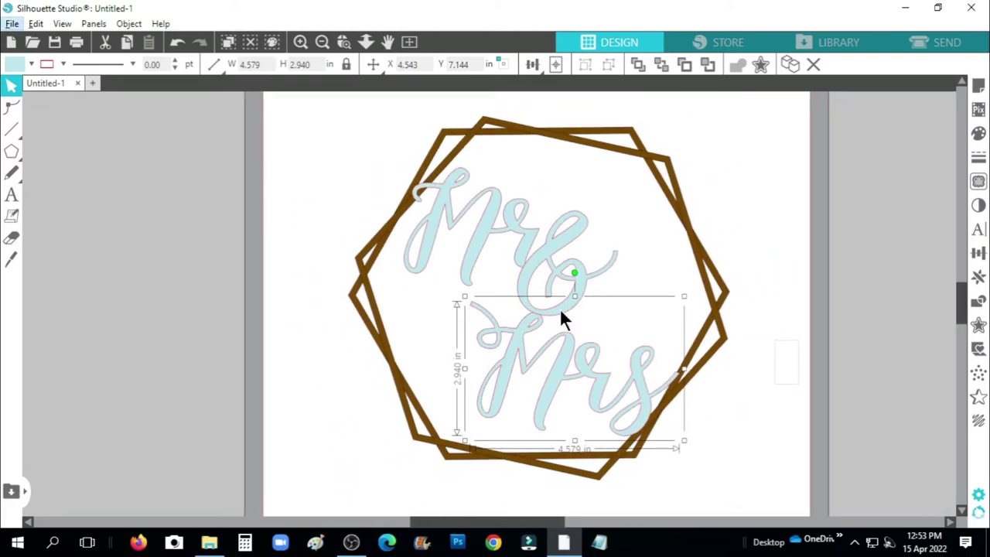
left_click_drag(346, 122, 761, 403)
left_click_drag(766, 499, 766, 502)
left_click(978, 301)
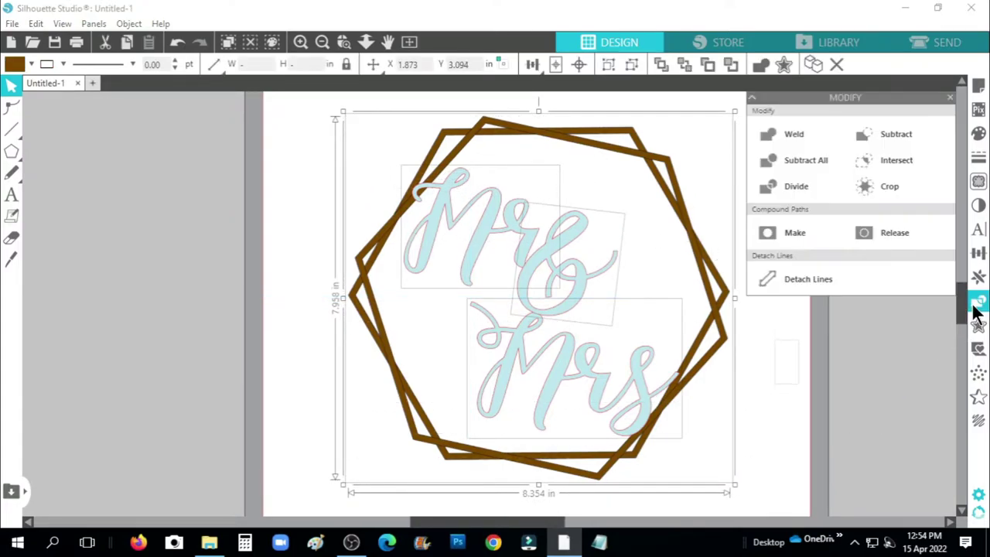
left_click(809, 131)
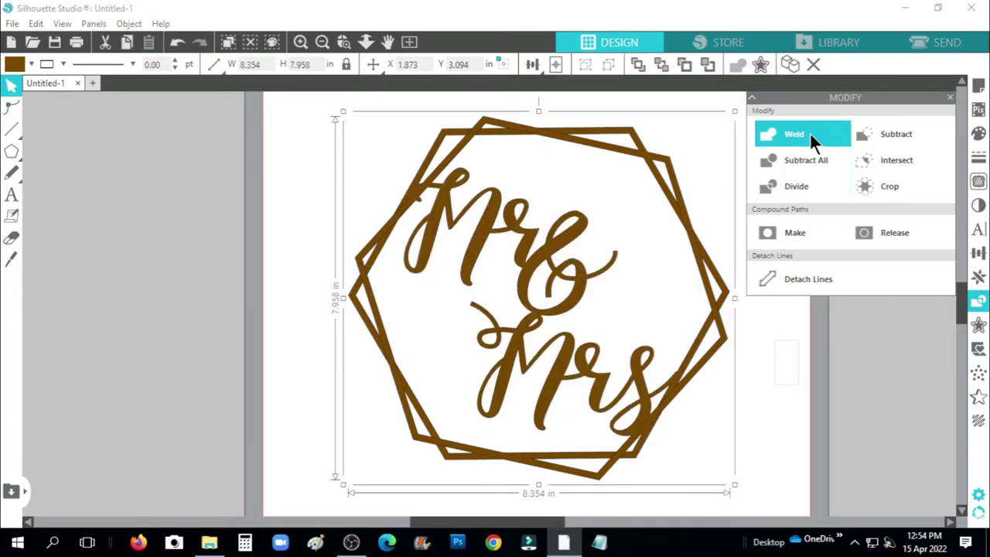
left_click(949, 98)
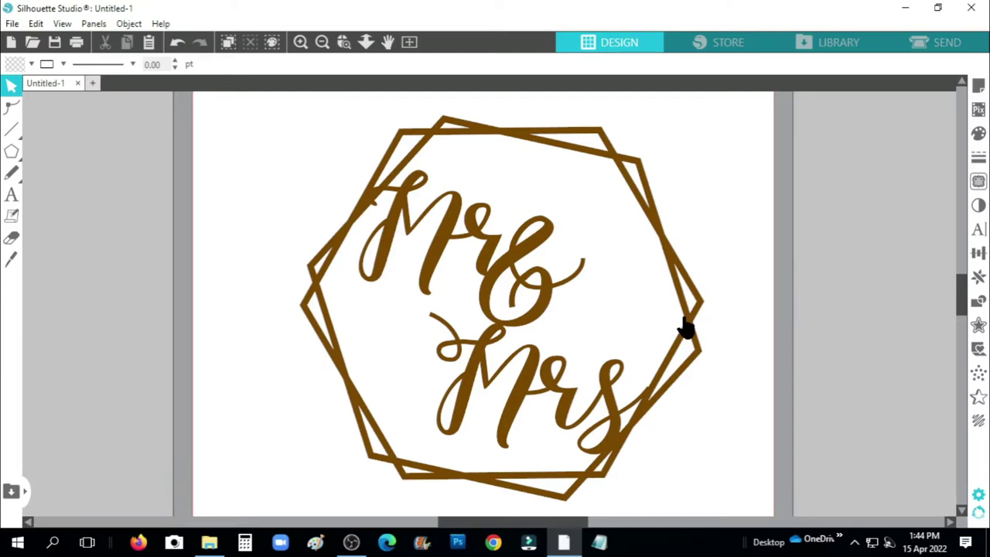
- Move the welded lettering frame off the left side of the page and add the "flower with leaves" design from the library
left_click_drag(681, 333, 173, 307)
left_click(173, 306)
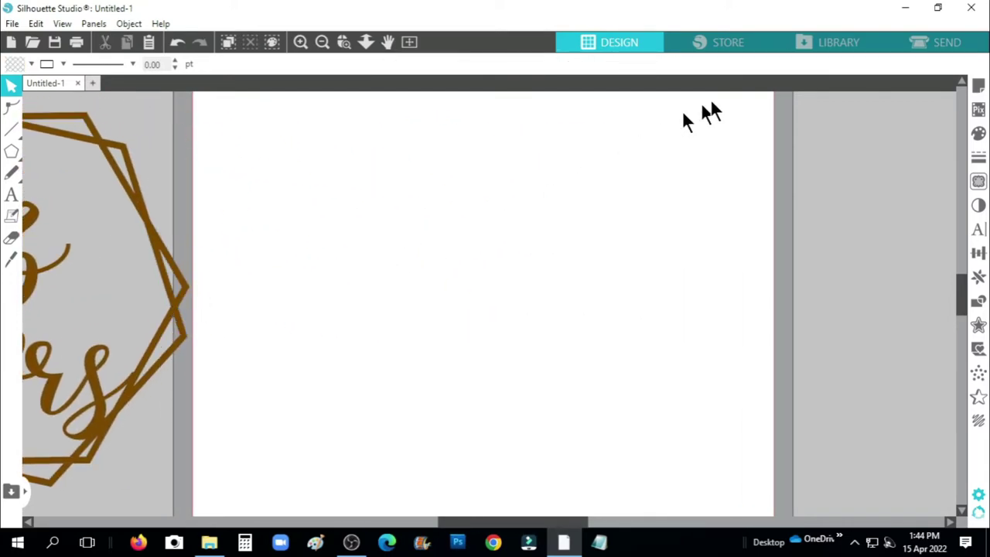
left_click(843, 45)
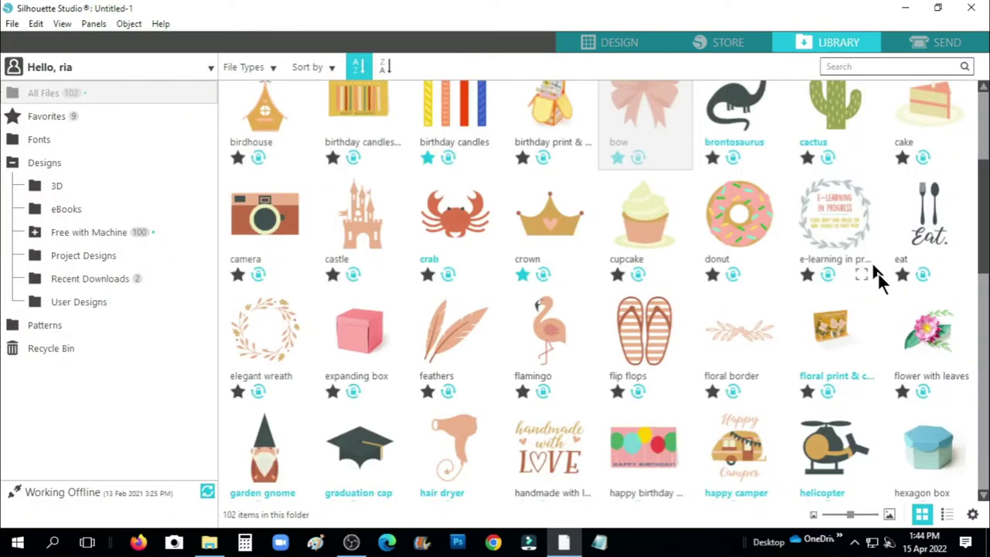
double_click(924, 342)
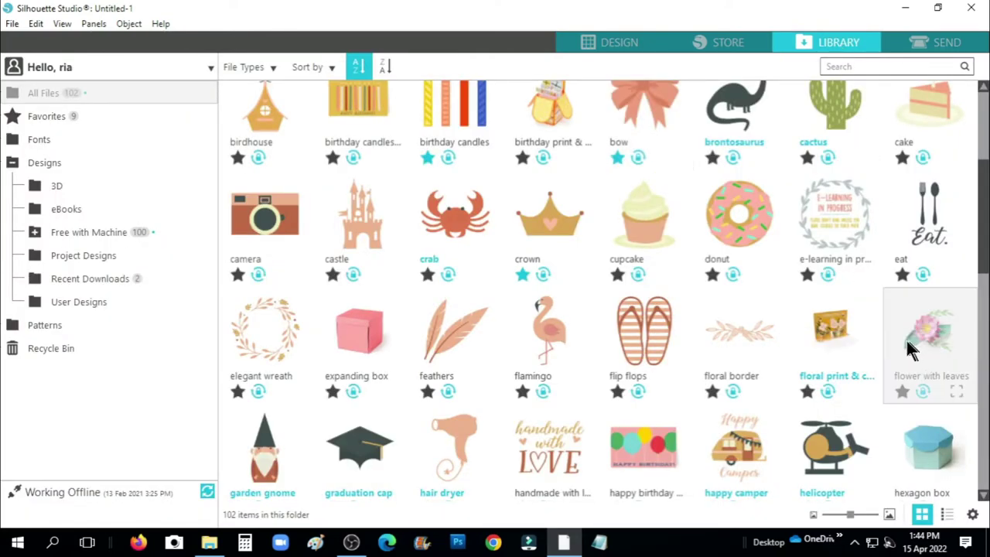
- Scale the flower design down to about 9.482 by 9.410 in on the page and ungroup it into separate pieces
left_click_drag(393, 166, 456, 263)
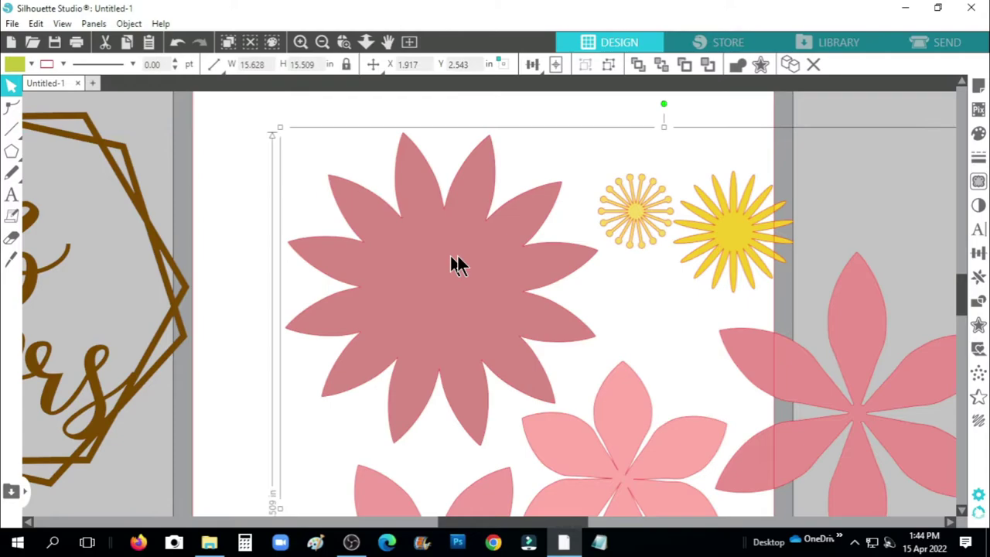
left_click_drag(280, 126, 361, 143)
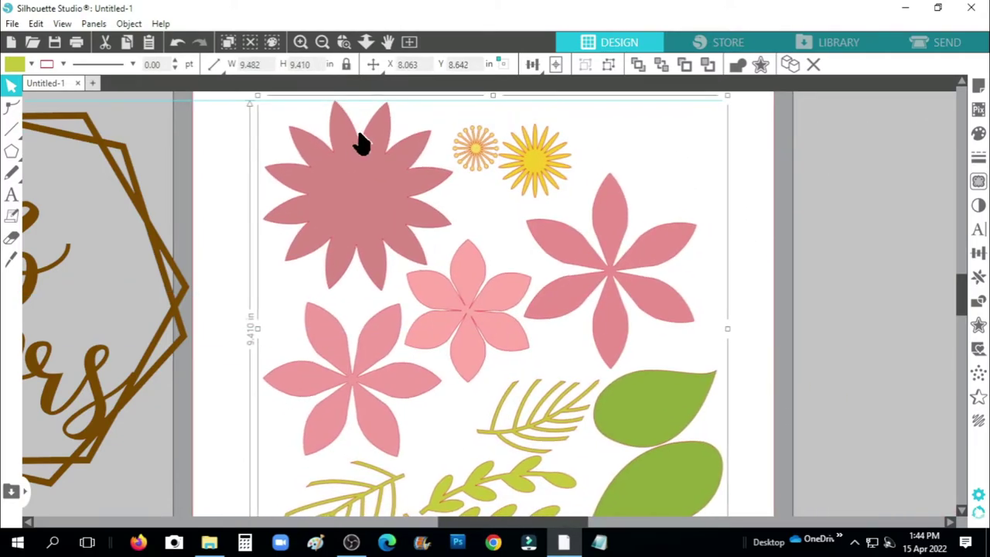
right_click(369, 190)
left_click(415, 396)
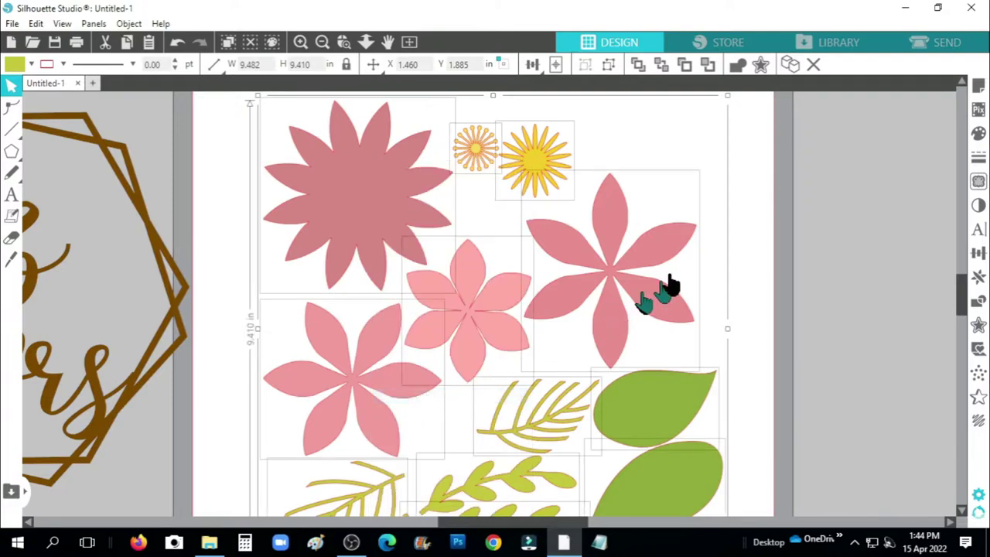
left_click(767, 224)
- Stack the two larger six-petal layers centred on the dark pointed base of the flower, the darker one first
scroll(749, 245, "up", 1)
scroll(749, 245, "up", 1)
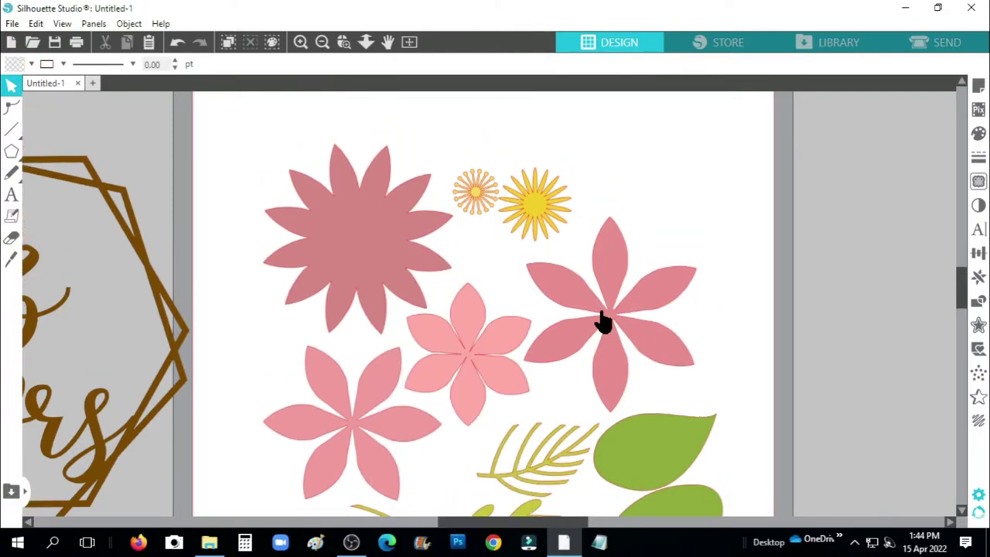
left_click_drag(599, 320, 346, 232)
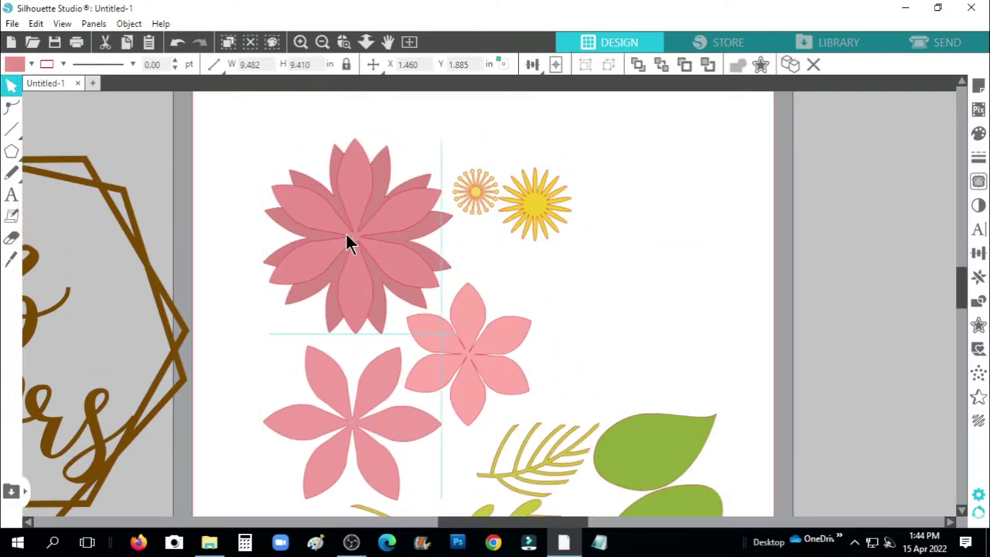
left_click(393, 321)
left_click_drag(344, 439, 356, 238)
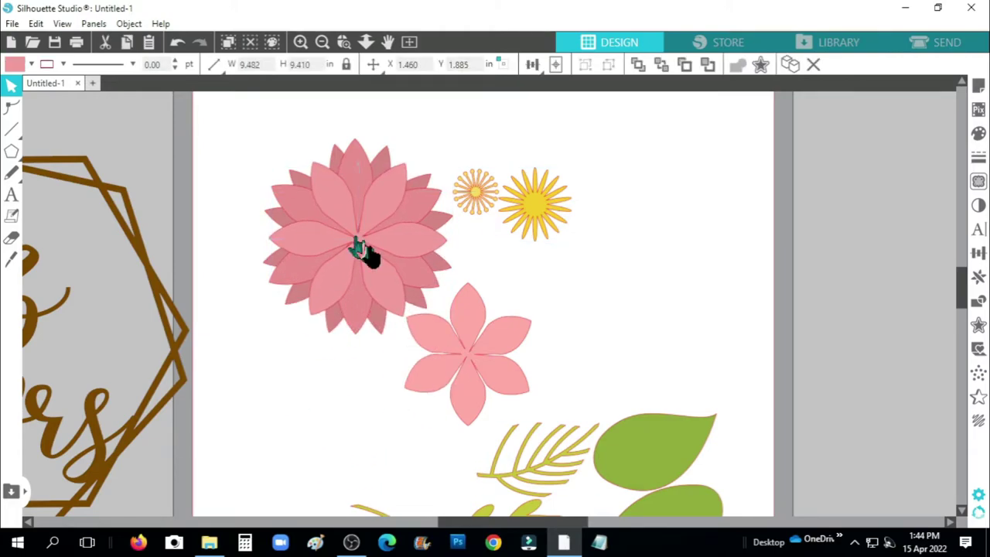
- Bring the smallest light pink six-petal layer to the front and centre it on the stacked flower
left_click(364, 255)
left_click_drag(471, 371, 530, 302)
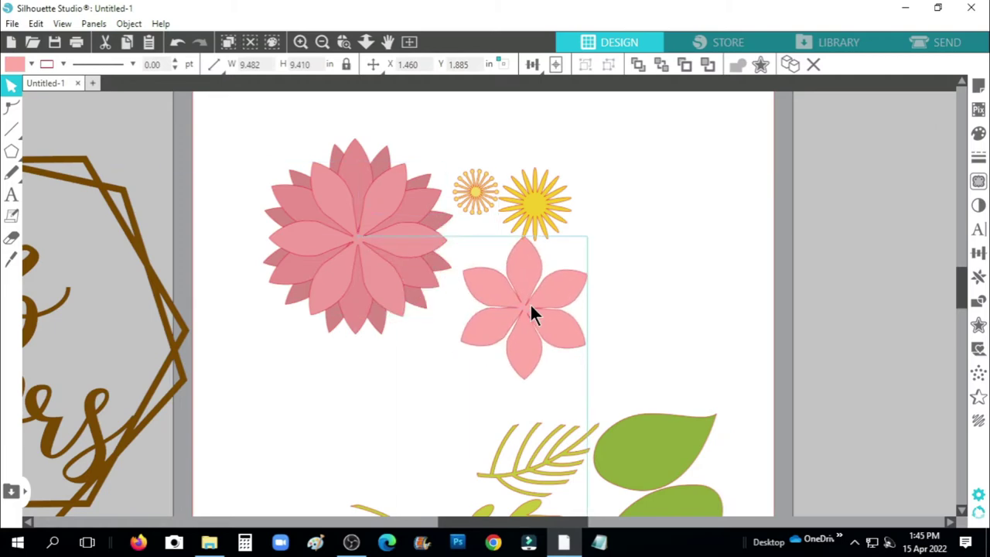
right_click(529, 301)
left_click(607, 484)
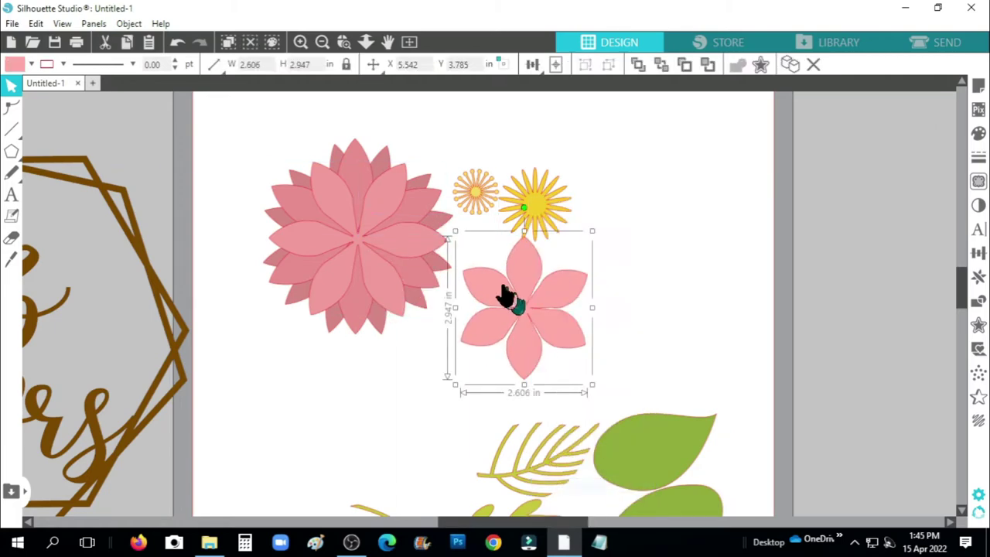
left_click_drag(523, 325, 358, 229)
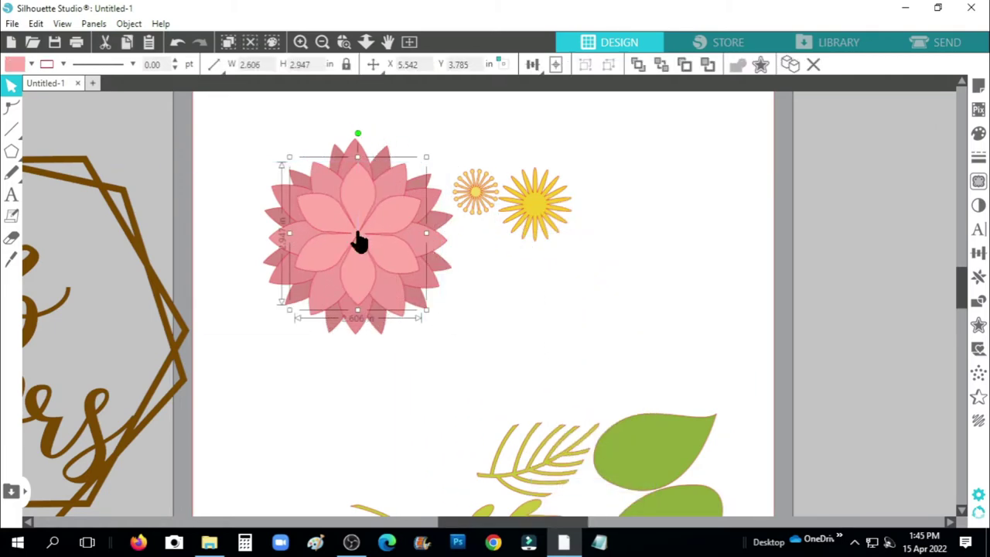
- Bring both yellow flower centres to the front and stack them in the middle of the flower, the smaller one on top
left_click_drag(467, 132, 580, 235)
right_click(547, 207)
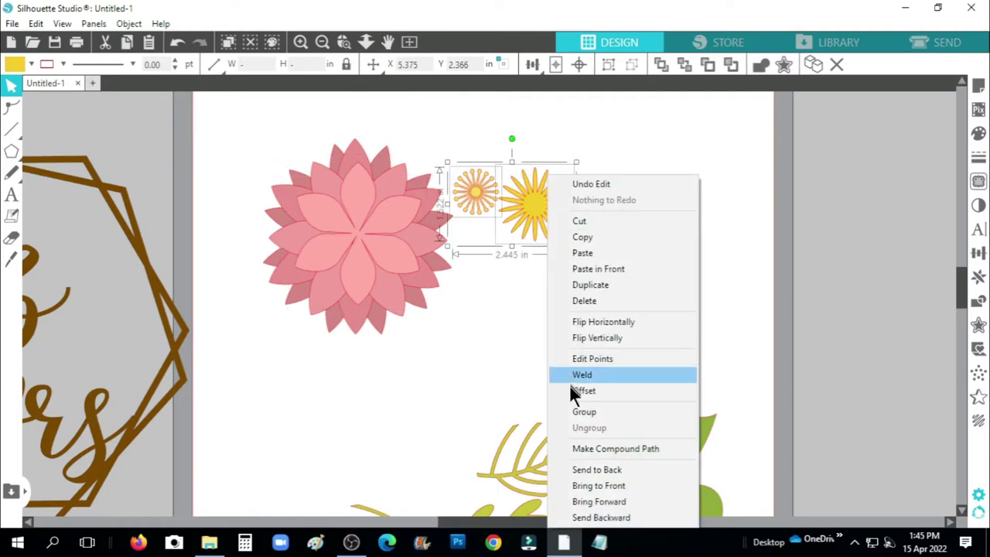
left_click(599, 485)
left_click(568, 300)
left_click_drag(548, 215, 359, 240)
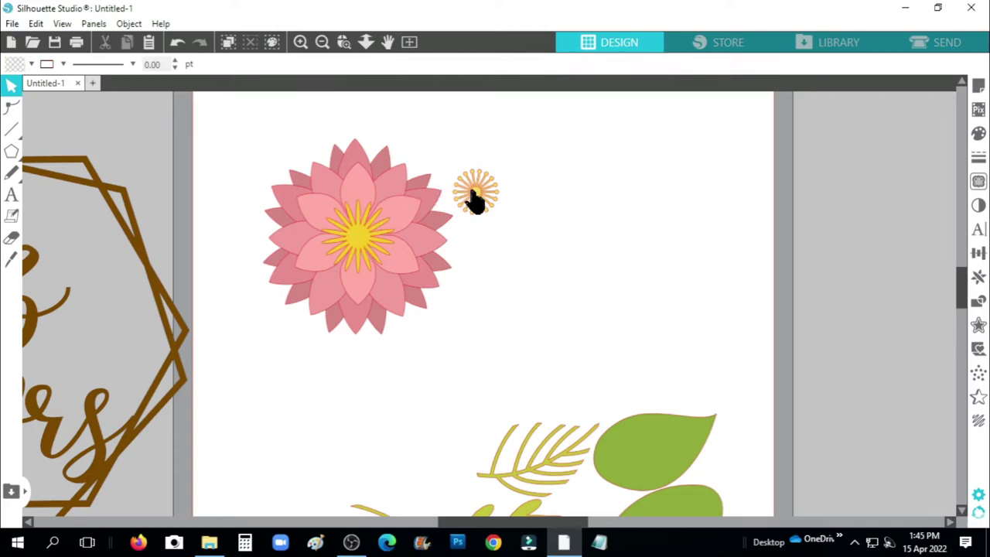
left_click_drag(473, 193, 358, 234)
- Group all the flower layers and move the flower toward the upper-left corner of the page
left_click_drag(272, 136, 461, 370)
right_click(379, 176)
left_click(438, 411)
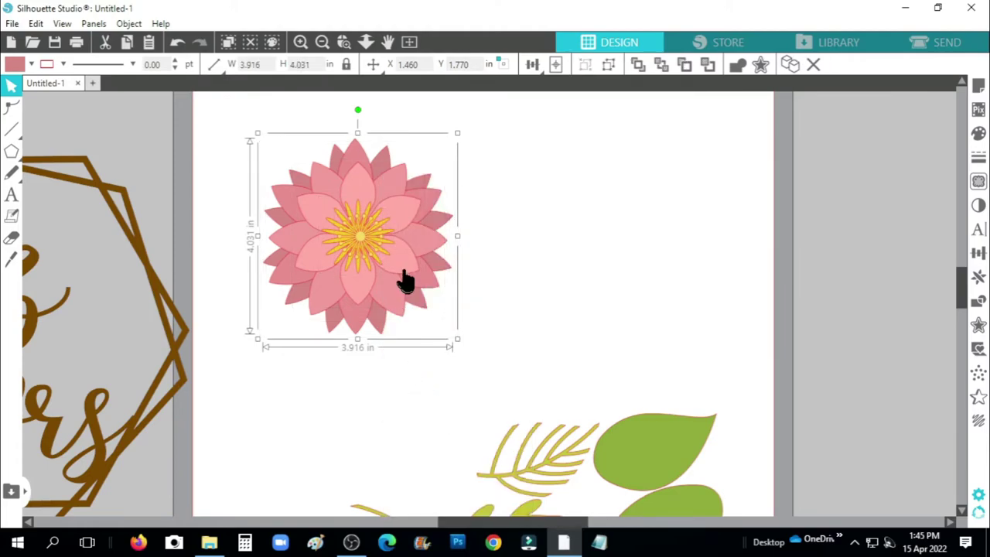
left_click_drag(405, 279, 331, 221)
- Lay the matching veins over the first green leaf, group the two pieces and place the leaf beside the flower
left_click_drag(630, 466, 499, 229)
left_click(538, 432)
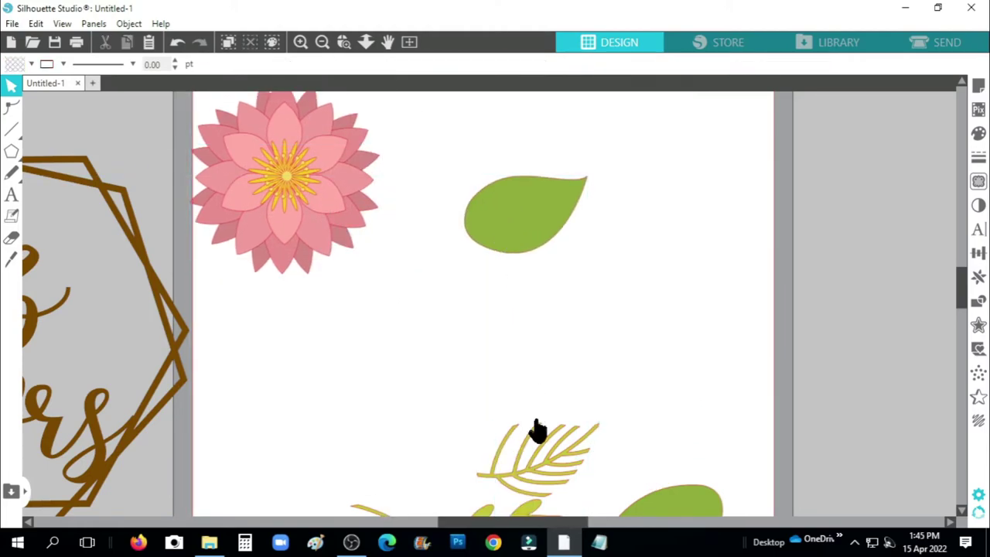
left_click_drag(543, 462, 536, 218)
left_click(460, 176)
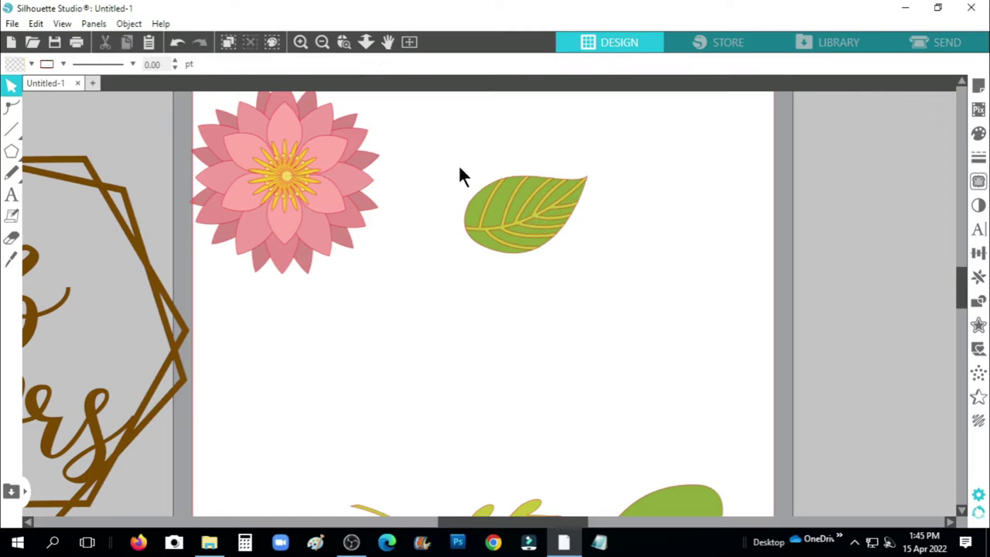
left_click_drag(460, 177, 577, 289)
right_click(576, 289)
left_click(599, 396)
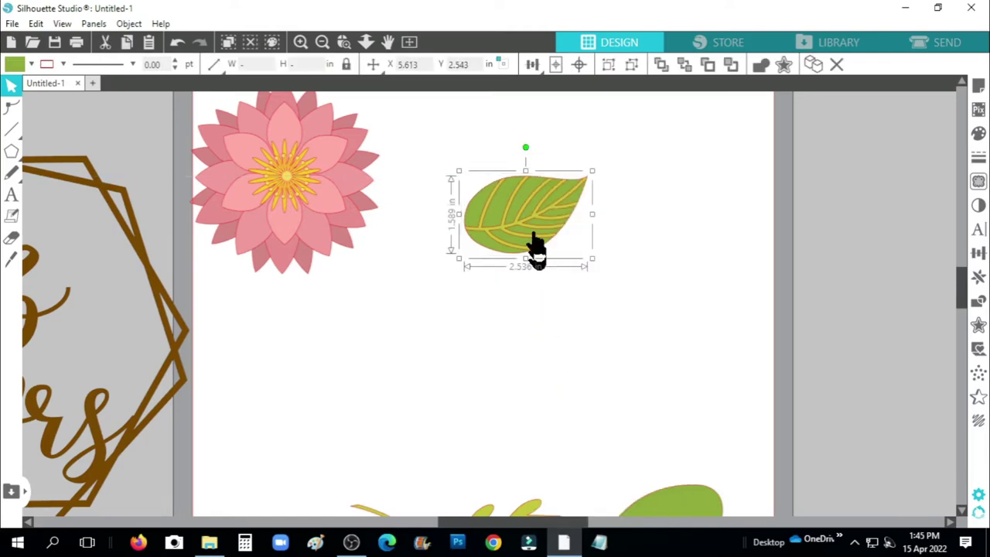
left_click_drag(536, 246, 462, 168)
- Overlay the veins on the second green leaf, group them and place it overlapping the first leaf, at about X 3.507, Y 1.100 in
scroll(618, 464, "down", 1)
left_click_drag(656, 490, 586, 235)
left_click_drag(405, 501, 630, 221)
left_click_drag(531, 199, 641, 255)
right_click(566, 223)
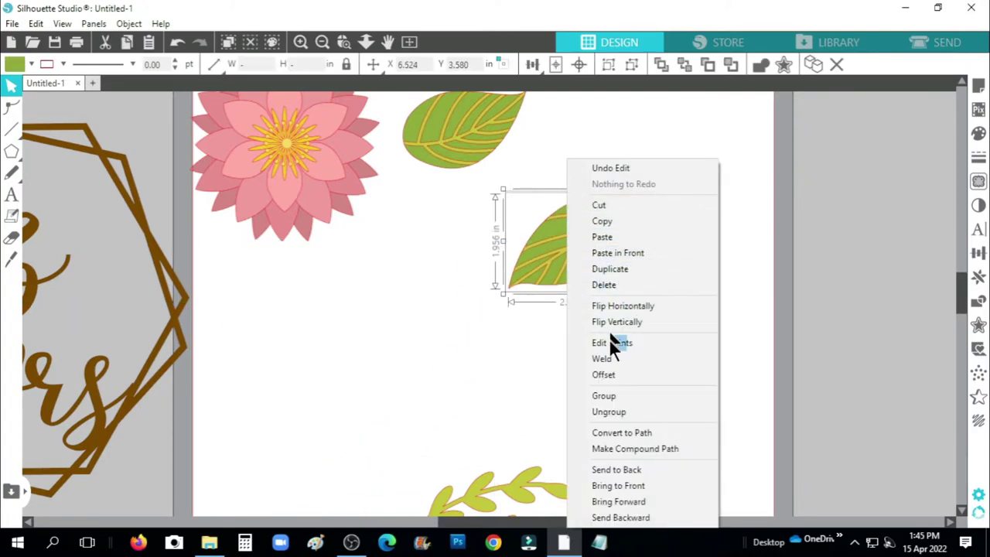
left_click(604, 395)
left_click_drag(536, 212, 438, 125)
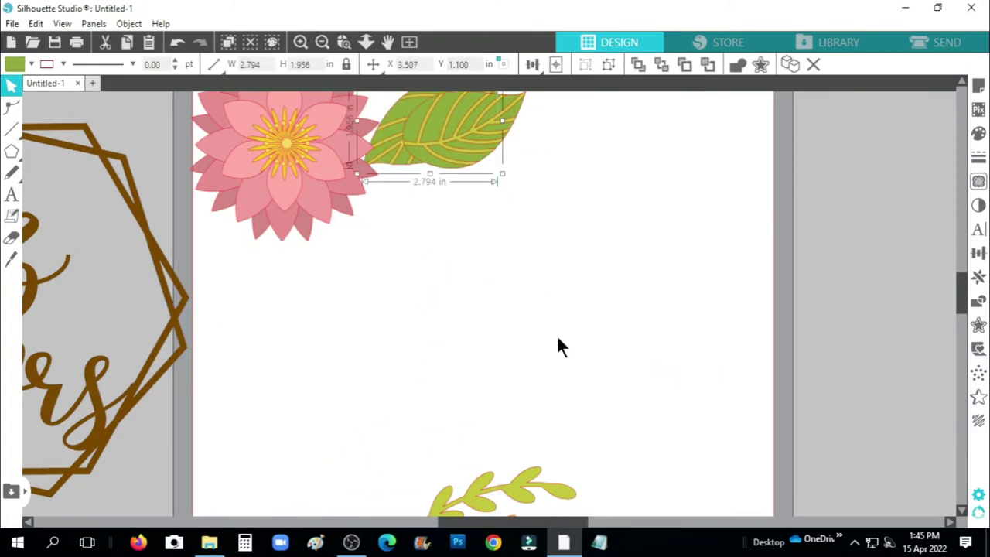
- Move the two leafy sprigs up below the leaves and duplicate the pair to the left
scroll(560, 346, "down", 1)
left_click_drag(550, 491, 605, 203)
scroll(623, 270, "up", 3)
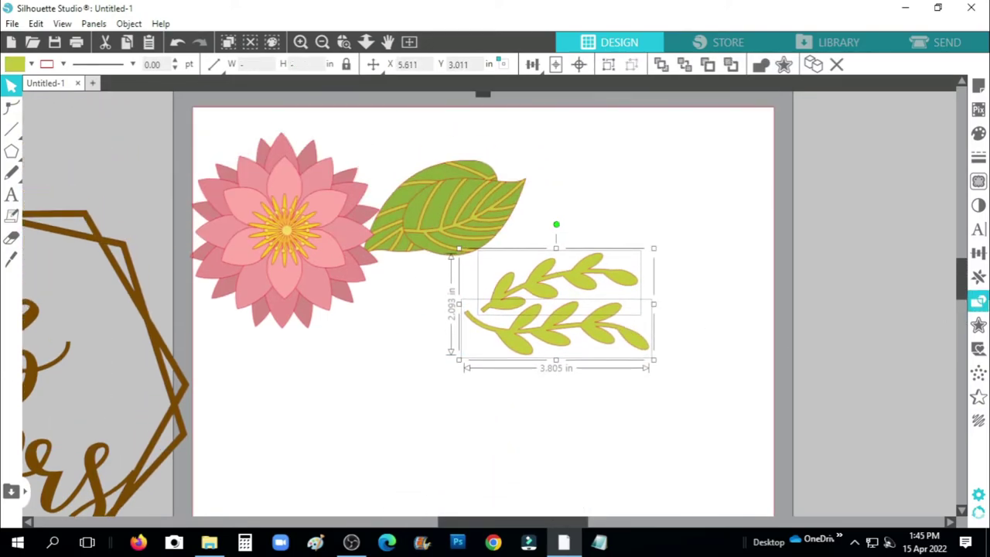
left_click(982, 280)
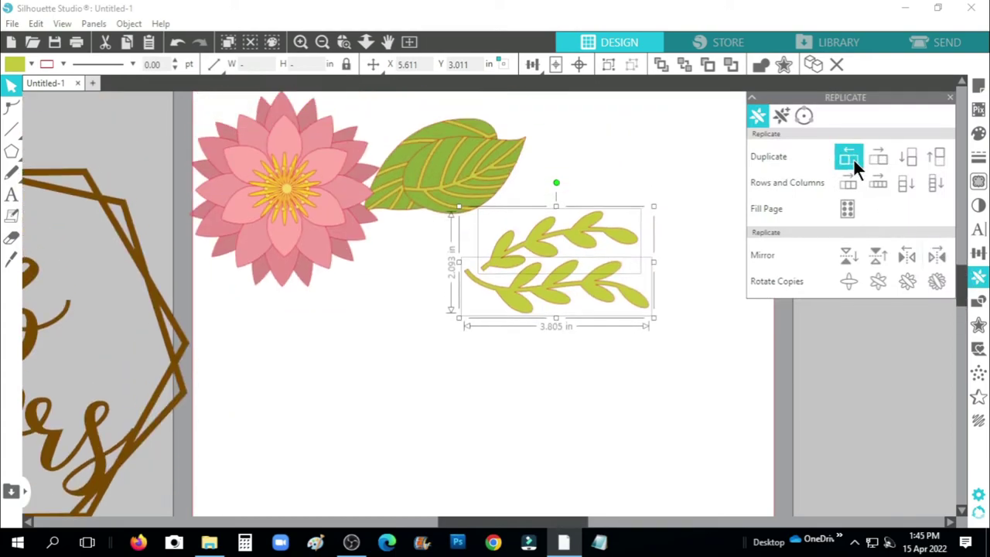
left_click(853, 158)
left_click(950, 98)
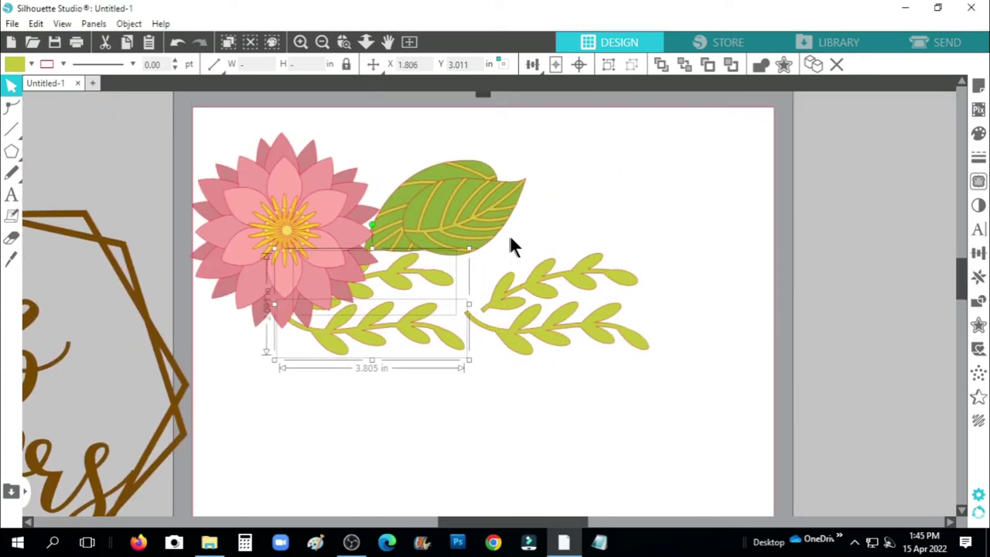
- Clear both sprig pairs and the two leaves off to the page's right side and move the flower to the centre of the page
left_click_drag(589, 352, 850, 331)
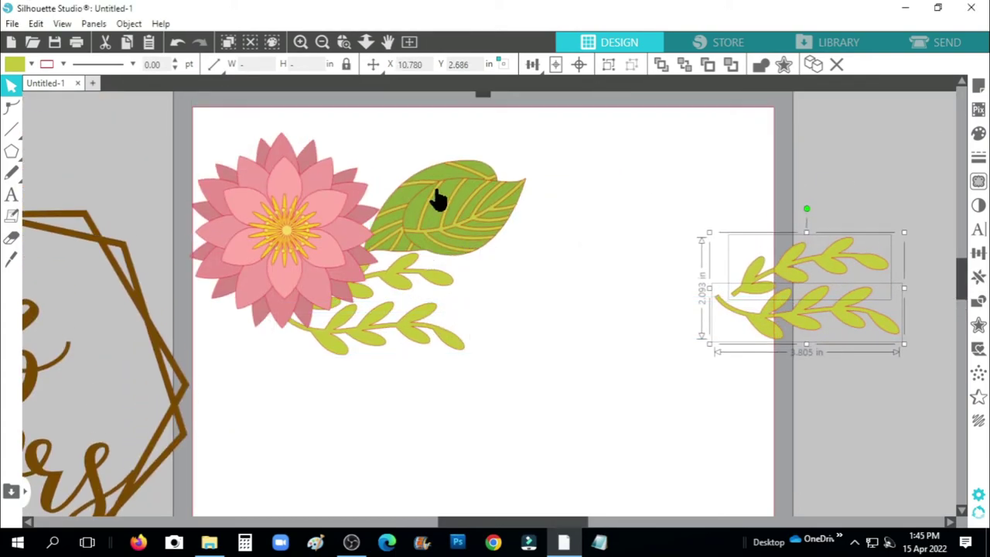
left_click_drag(438, 200, 704, 195)
left_click(447, 350)
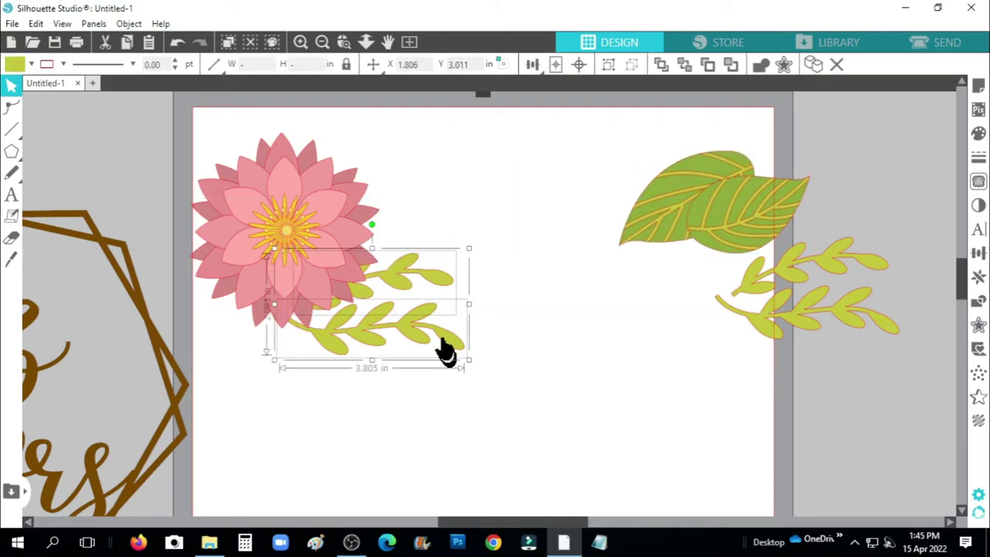
left_click_drag(446, 350, 867, 443)
left_click_drag(293, 237, 512, 383)
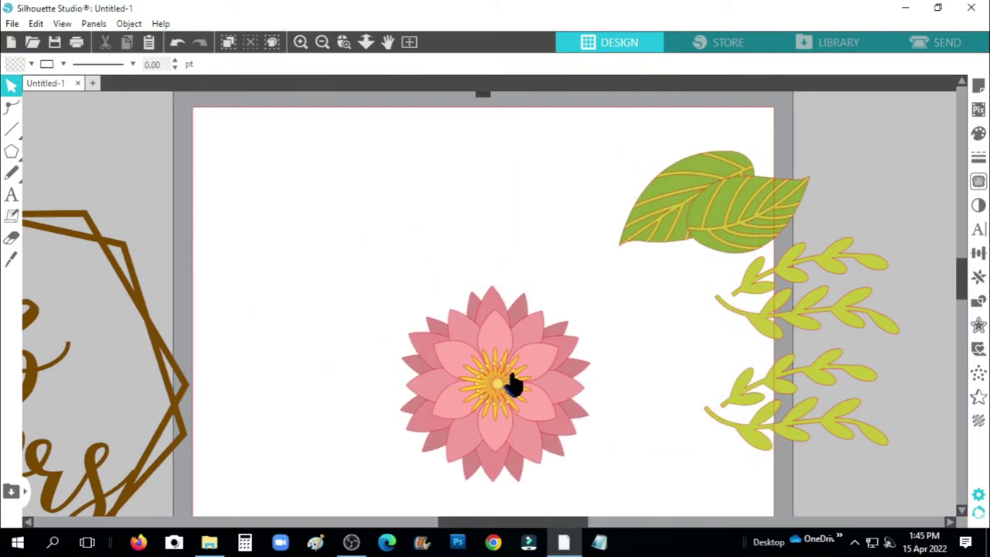
scroll(512, 383, "down", 3)
left_click(526, 321)
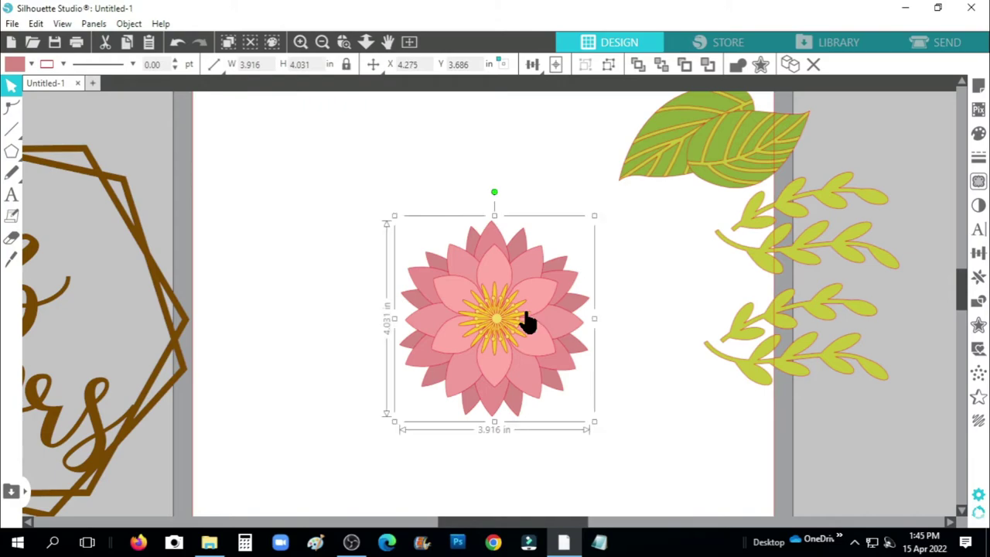
left_click(639, 307)
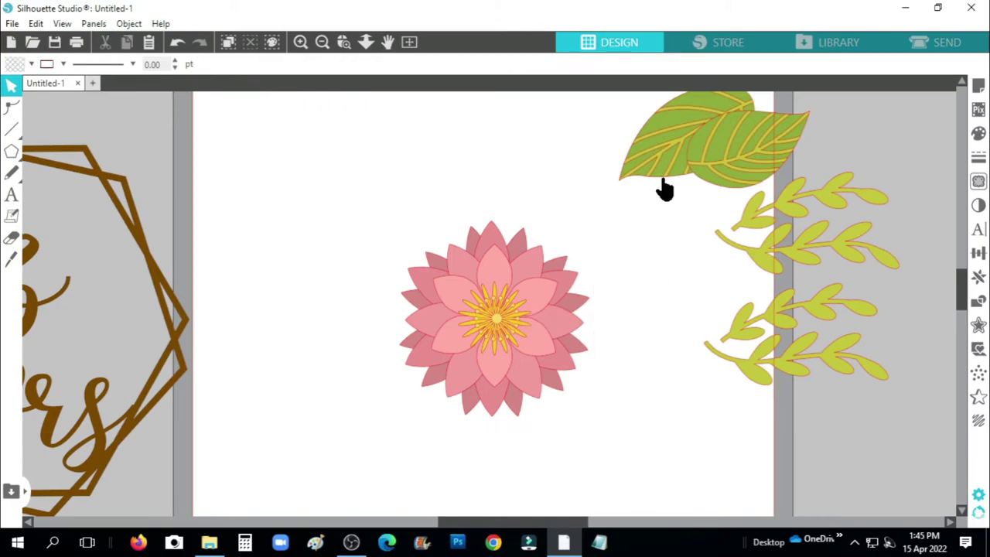
- Place one veined leaf behind the flower's lower-left petals and the other behind its upper-right petals
left_click_drag(658, 177, 379, 384)
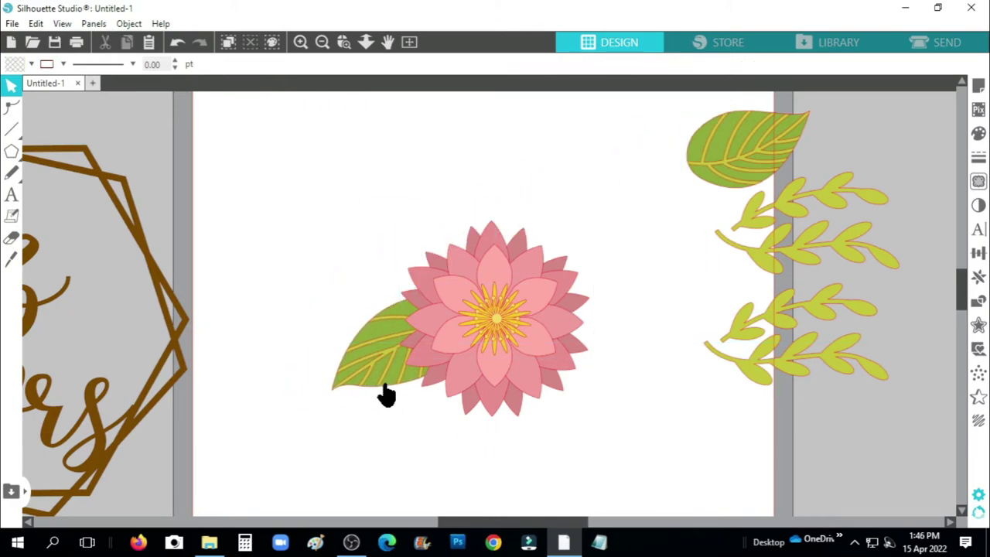
key("Down")
key("Down")
key("Down")
key("Down")
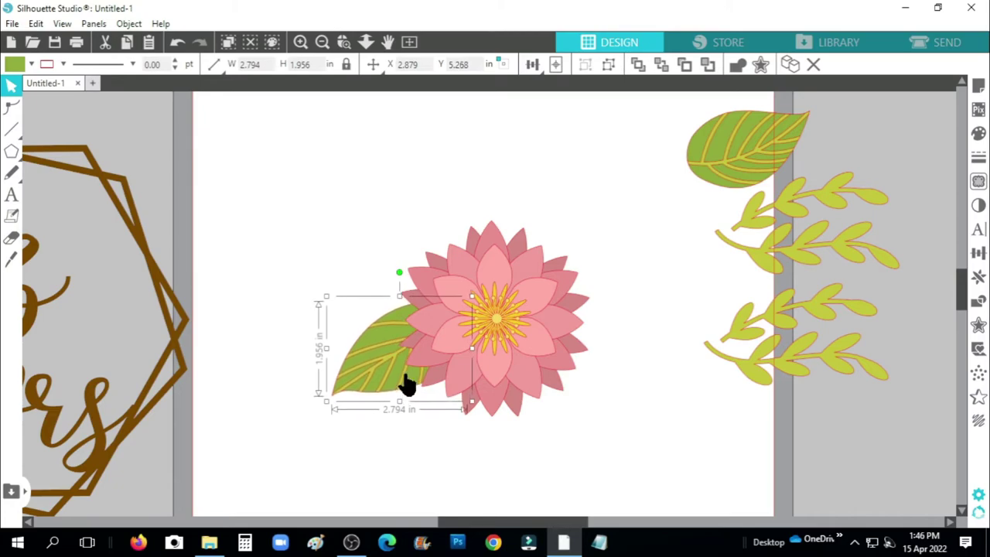
key("Up")
key("Up")
key("Up")
key("Up")
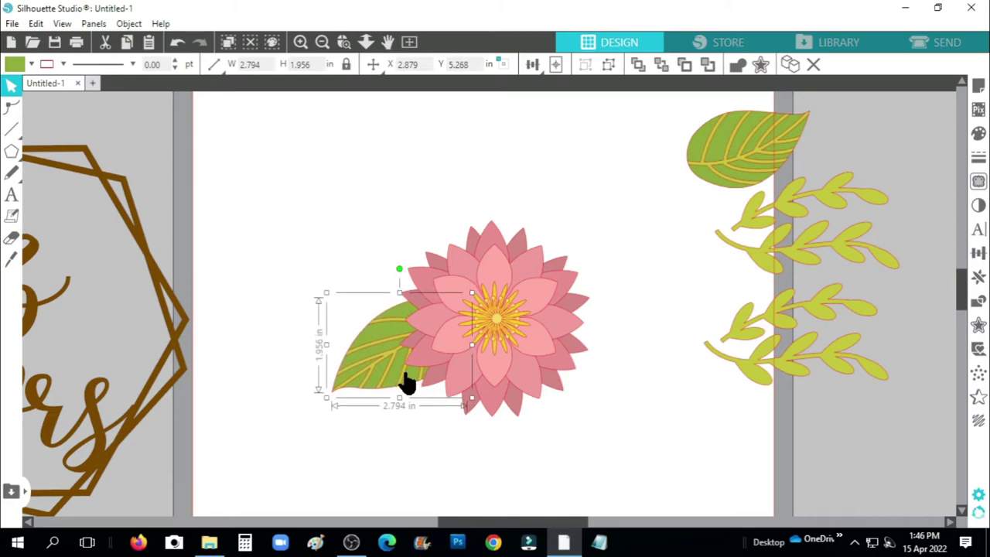
left_click_drag(709, 189, 559, 308)
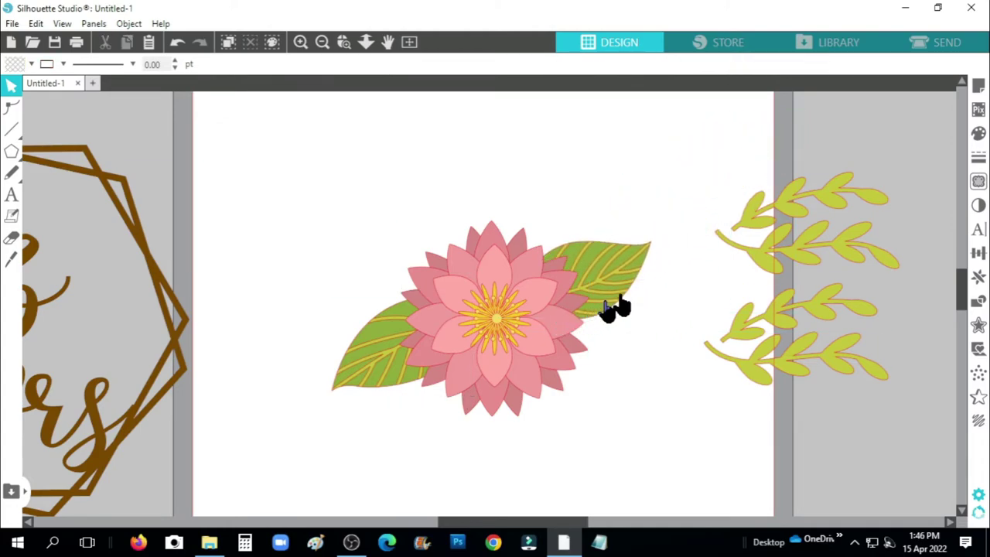
- Tuck a short sprig behind the flower's upper-right petals and a long sprig behind its lower-right petals, rotating each to point outward
left_click_drag(784, 210, 559, 230)
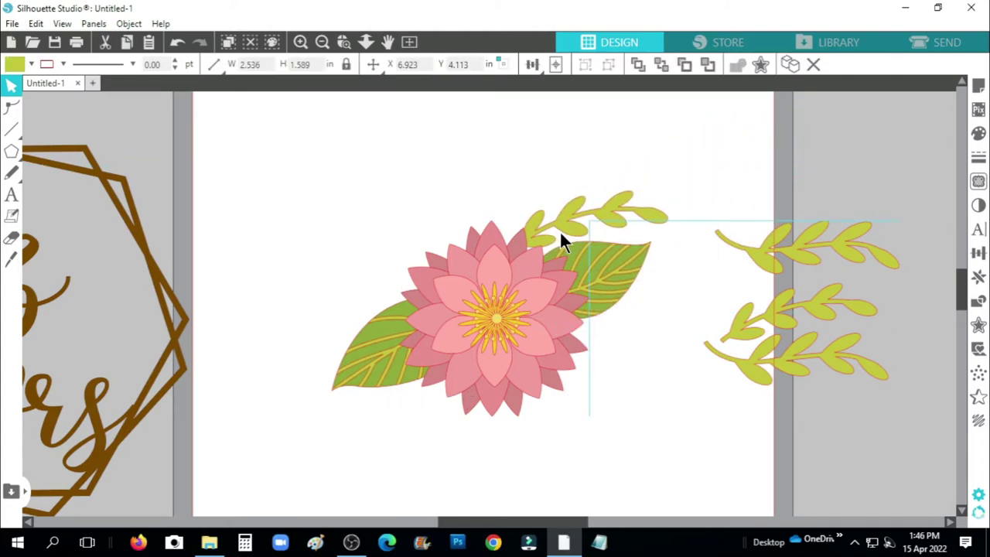
left_click_drag(587, 161, 562, 209)
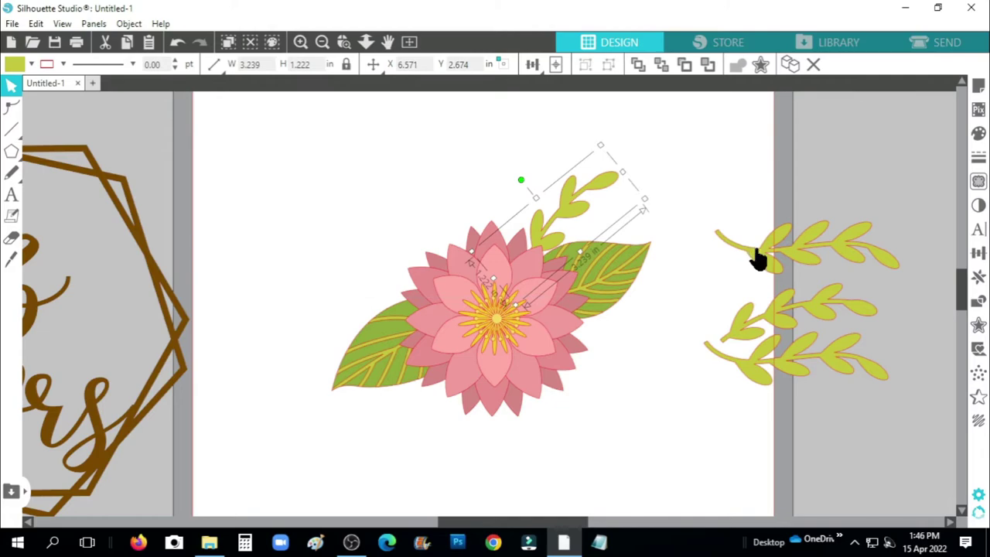
left_click_drag(756, 260, 590, 352)
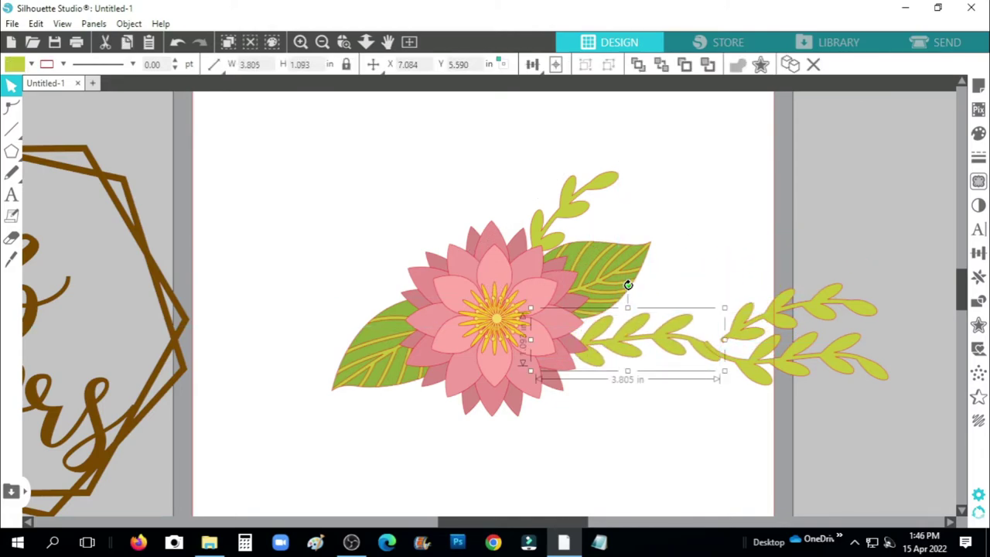
left_click_drag(626, 284, 646, 293)
mouse_move(636, 349)
left_mouse_down()
mouse_move(623, 349)
mouse_move(635, 353)
left_mouse_up()
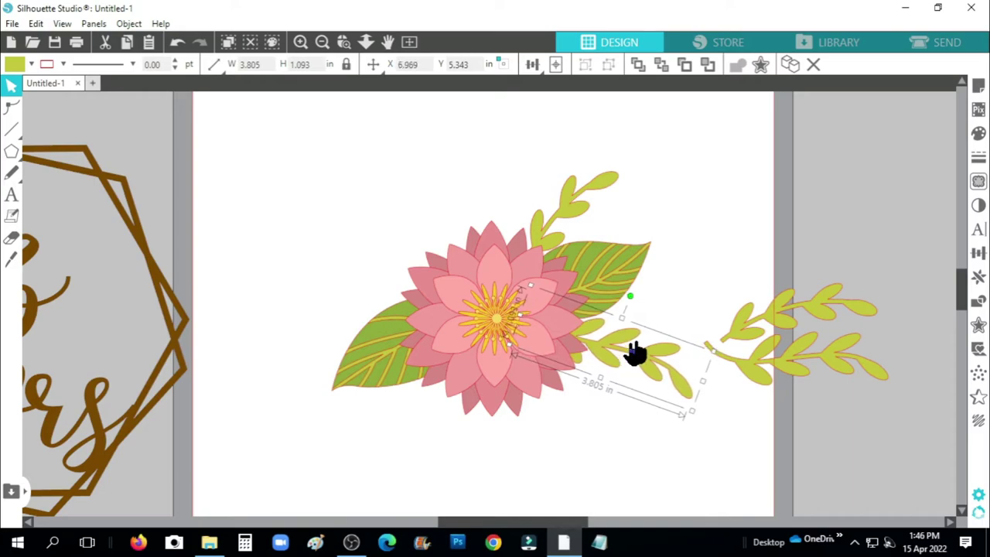
- Flip the remaining sprig pair horizontally, move it across the page and set its short sprig behind the flower's upper-left petals
left_click_drag(777, 283, 851, 398)
right_click(796, 288)
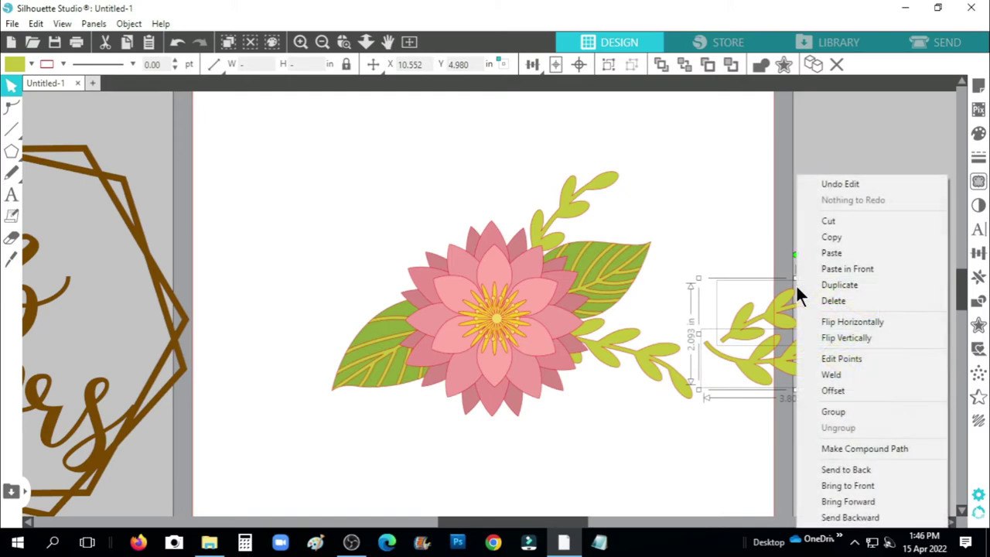
left_click(894, 321)
left_click_drag(850, 331, 422, 302)
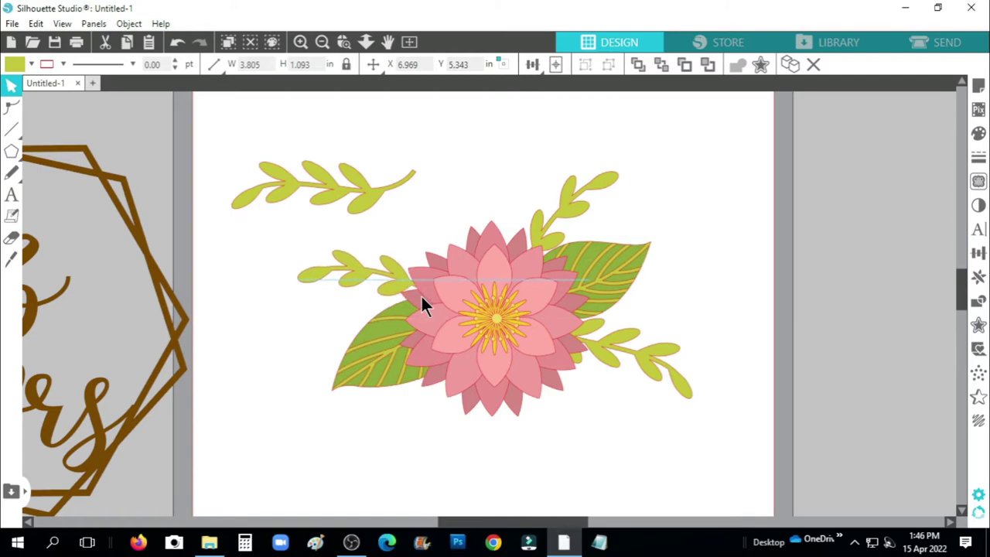
- Move the remaining long sprig below the left leaf and rotate it to point down and outward from behind the flower's lower-left petals
left_click_drag(369, 199, 416, 442)
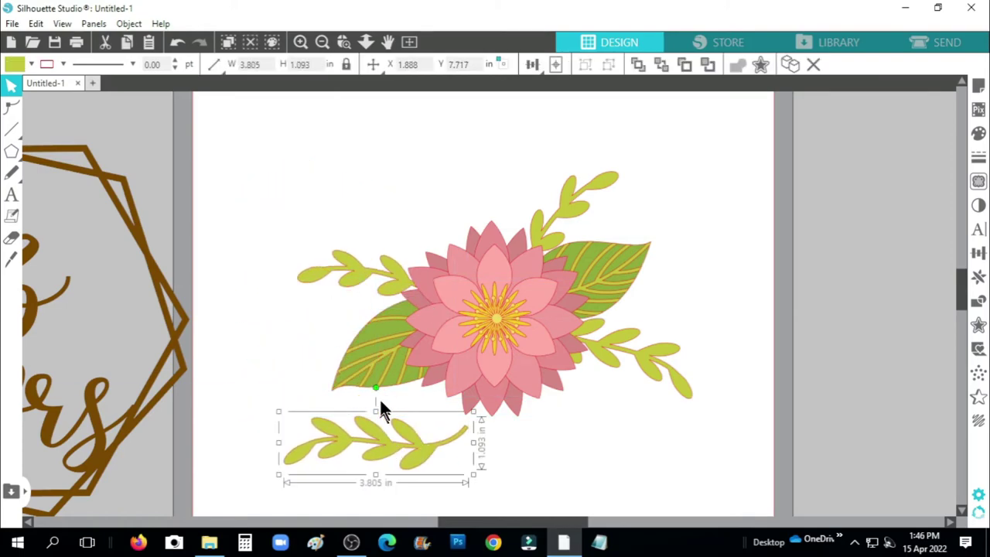
left_click_drag(374, 389, 450, 406)
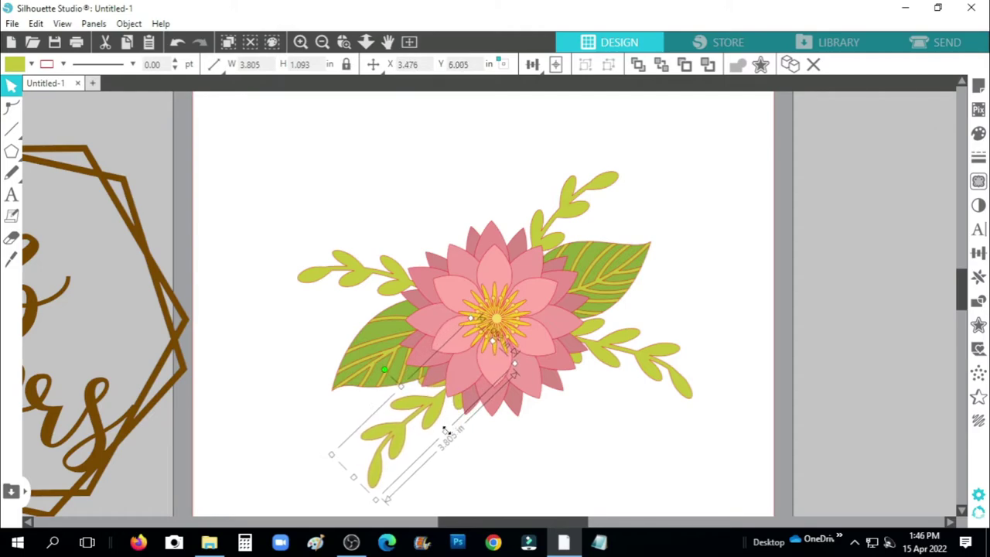
key("Down")
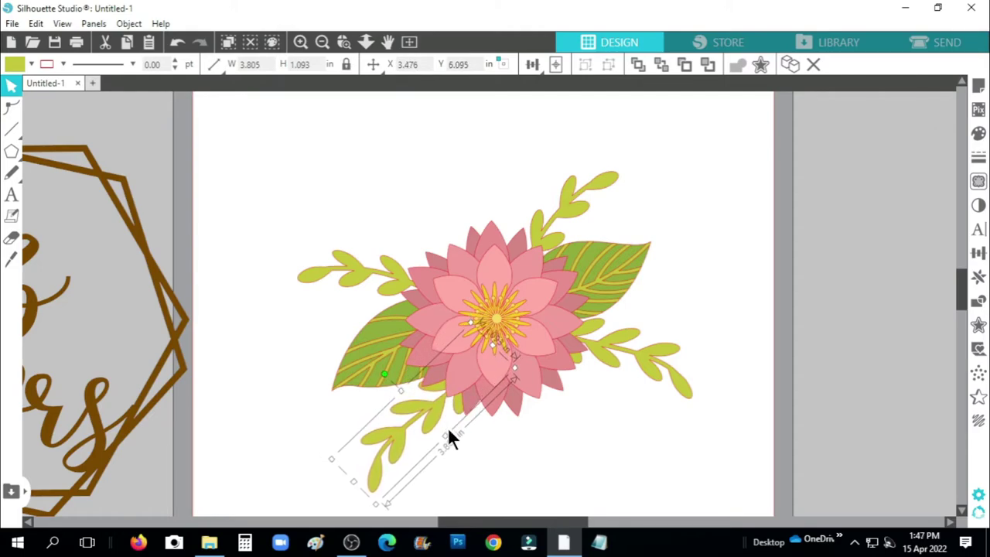
left_click(514, 432)
- Duplicate the short sprig beside the flower's upper-left petals to its left
left_click(376, 279)
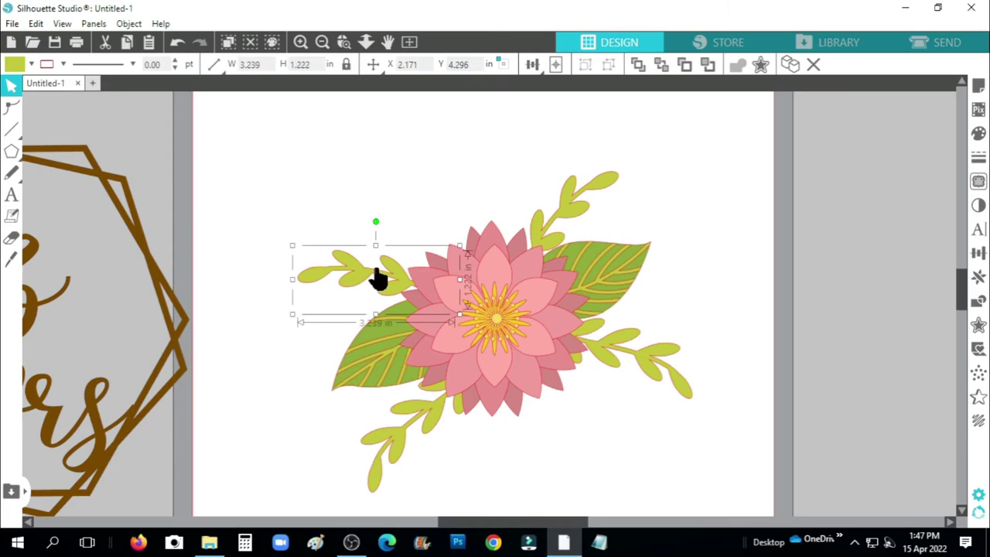
left_click(978, 276)
left_click(851, 158)
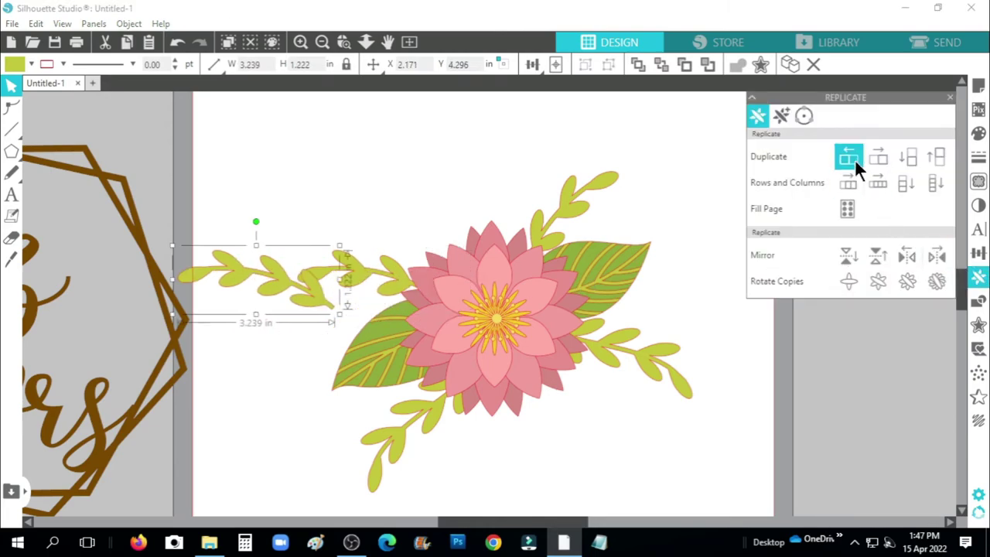
- Duplicate the lower-right long sprig to the left, rotate the copy nearly upright and place it behind the flower's top petals
left_click(632, 353)
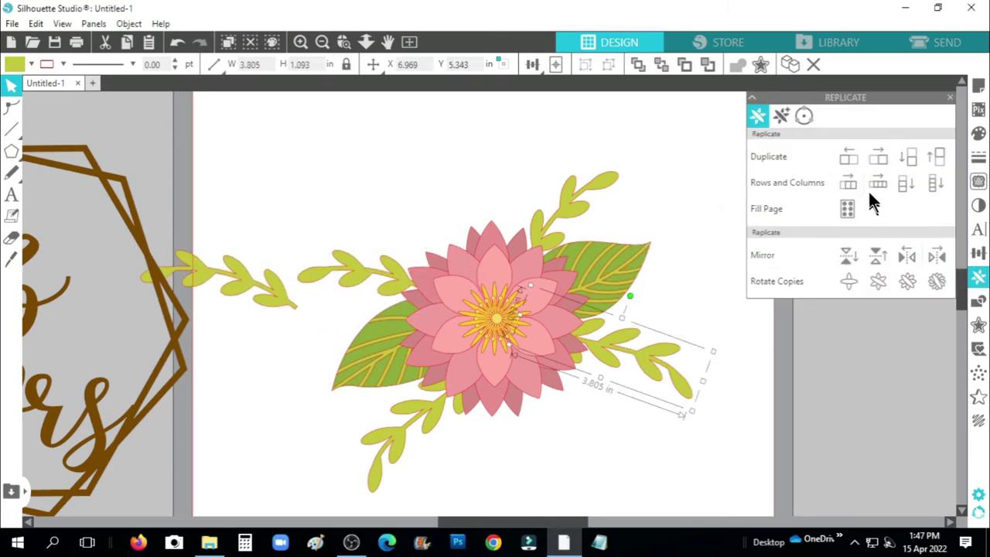
left_click(850, 157)
left_click_drag(387, 354, 277, 160)
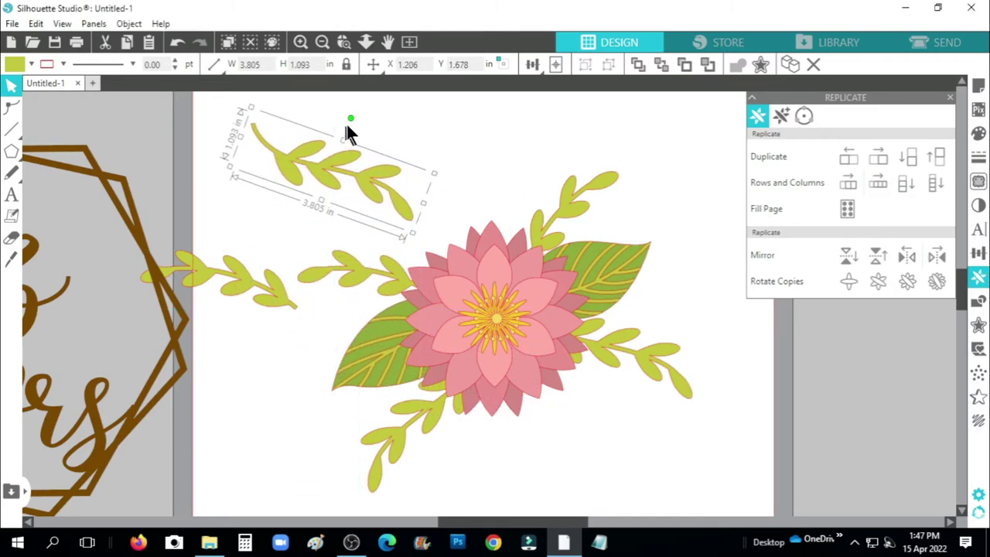
left_click_drag(351, 120, 239, 215)
left_click_drag(372, 204, 513, 231)
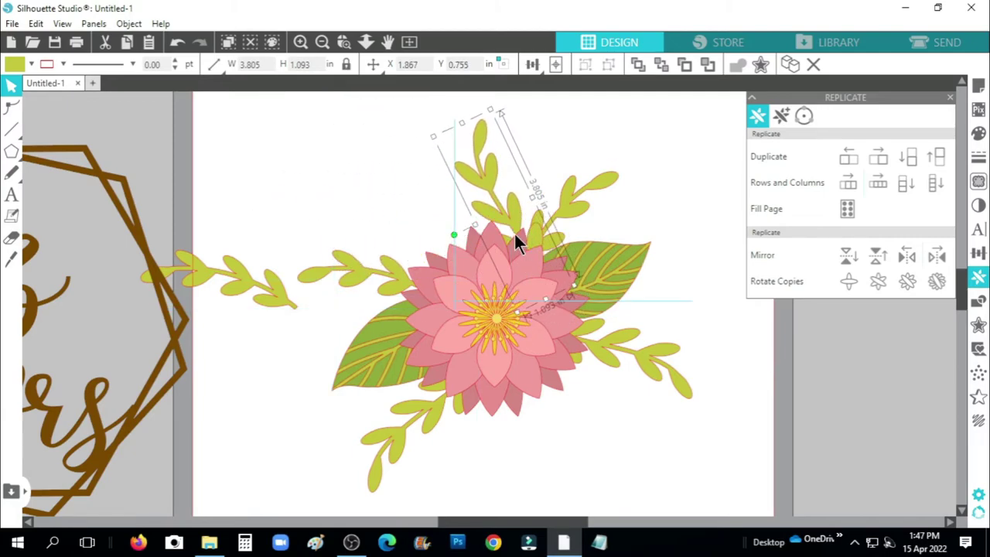
left_click_drag(454, 234, 507, 211)
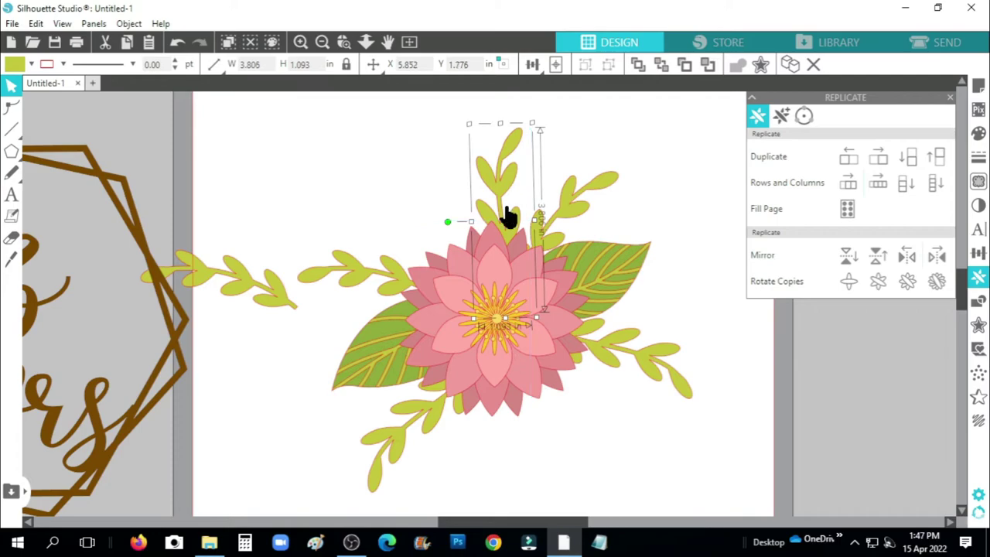
- Duplicate the upright top sprig to the left, rotate the copy outward and tuck it behind the flower's upper-left petals
left_click(849, 157)
left_click_drag(454, 199, 398, 188)
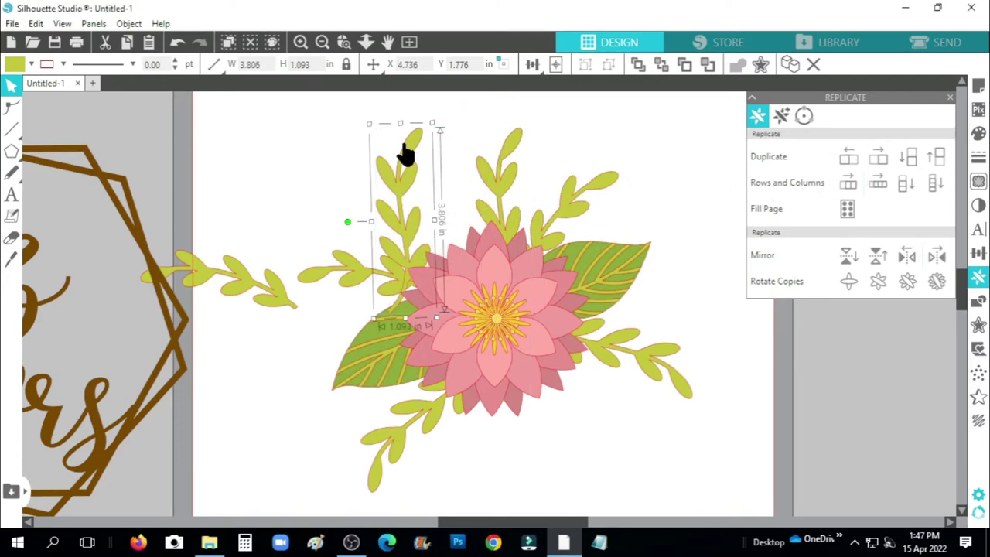
left_click_drag(350, 221, 356, 287)
left_click_drag(385, 247, 409, 235)
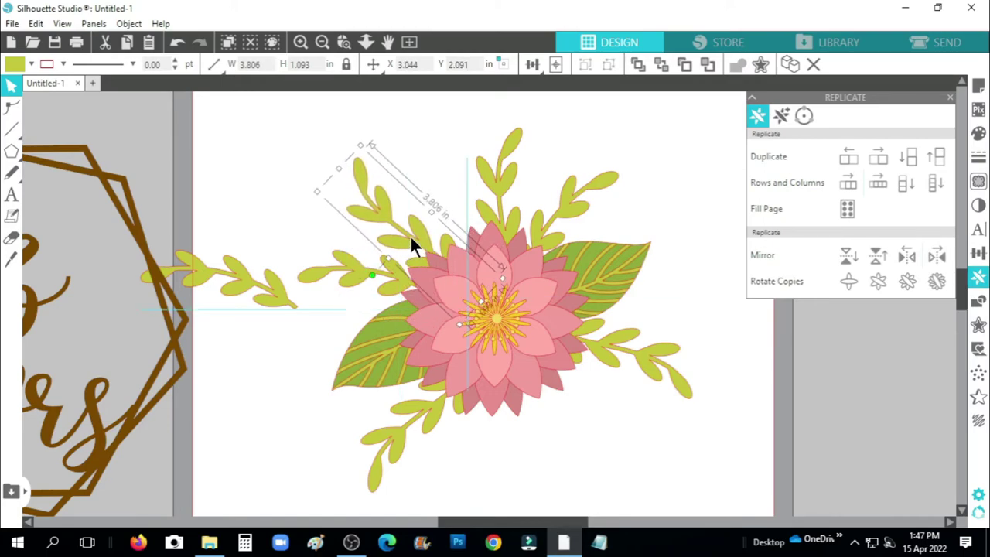
left_click(328, 343)
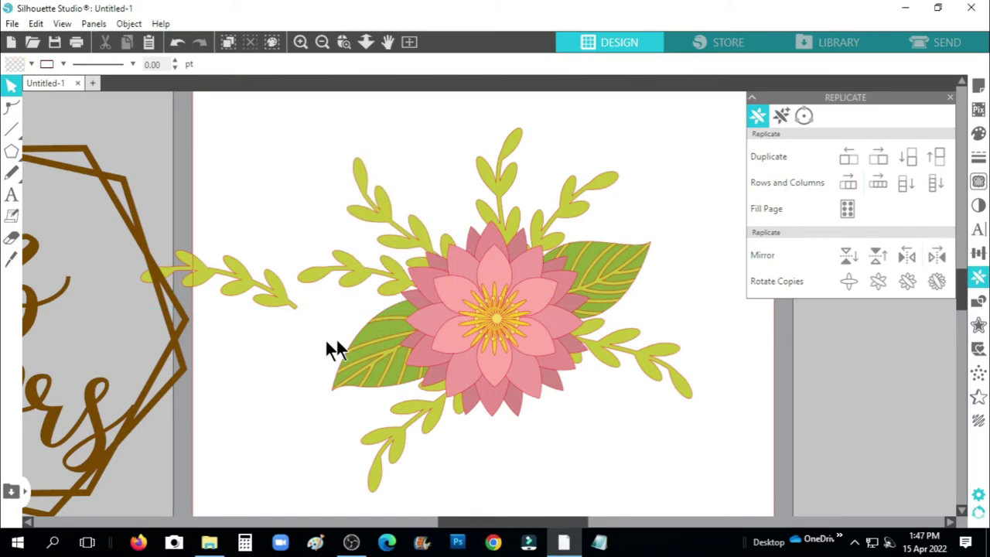
- Close the Replicate options and delete the spare short sprig lying over the hexagon frame
left_click(950, 98)
left_click(246, 287)
right_click(246, 284)
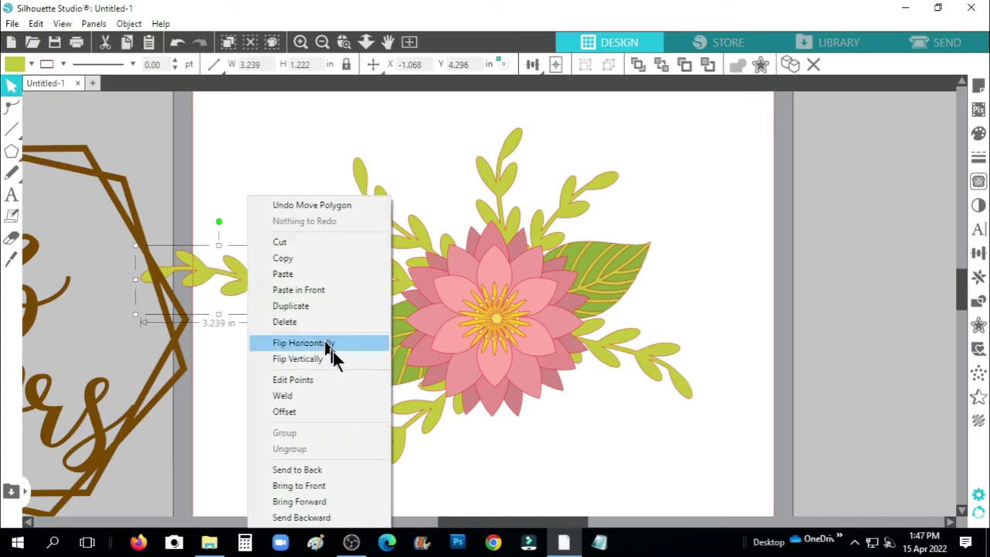
left_click(311, 323)
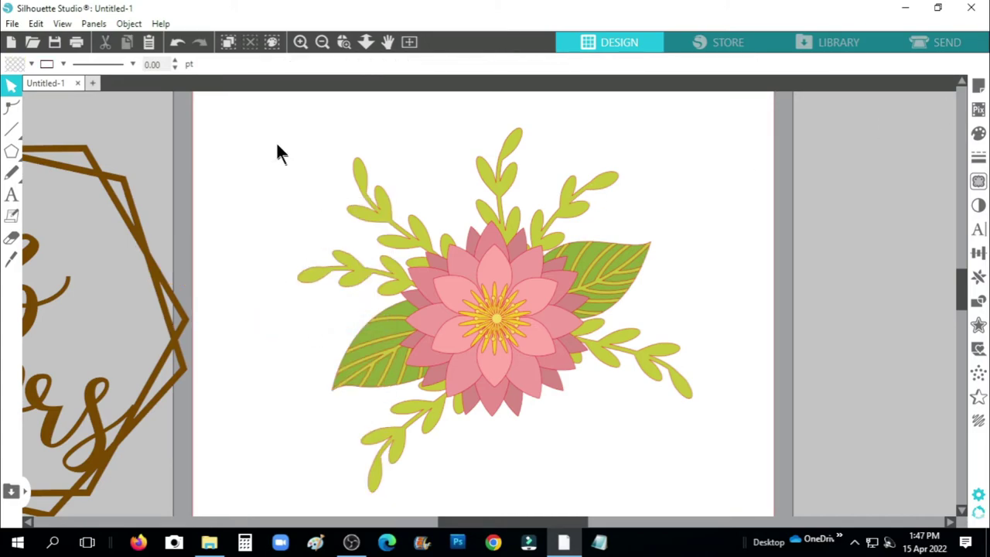
- Group the flower with all its leaves and sprigs into one bouquet
scroll(274, 136, "up", 1)
left_click_drag(273, 134, 713, 522)
right_click(504, 309)
left_click(534, 380)
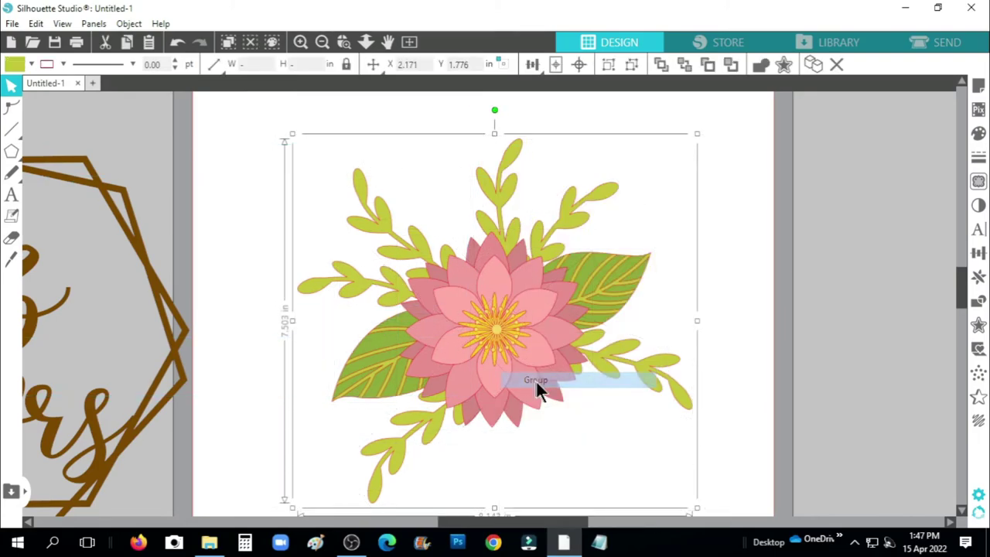
left_click(794, 418)
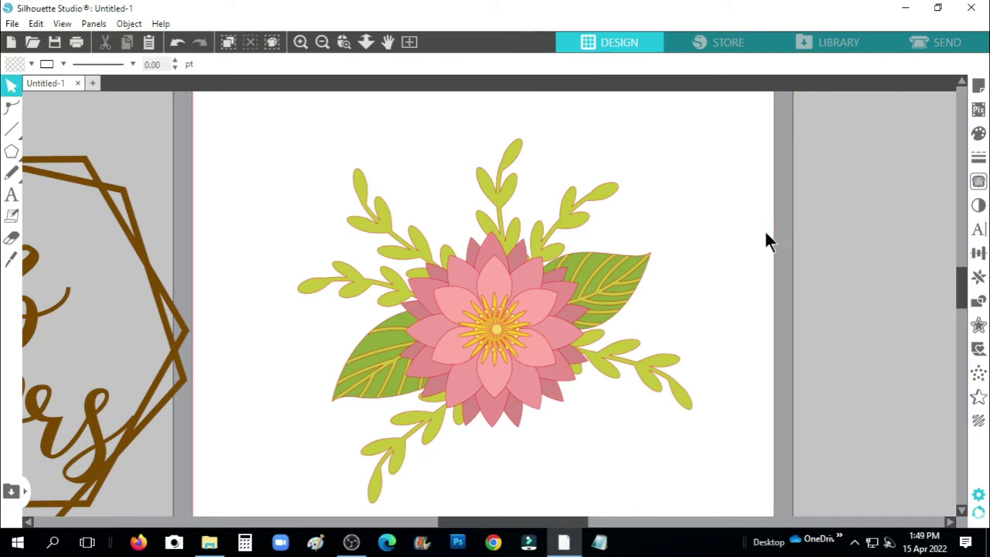
- Move the double-hexagon "Mr & Mrs" design onto the page beneath the bouquet and shift it slightly downward
left_click_drag(172, 357, 680, 353)
scroll(762, 313, "down", 1)
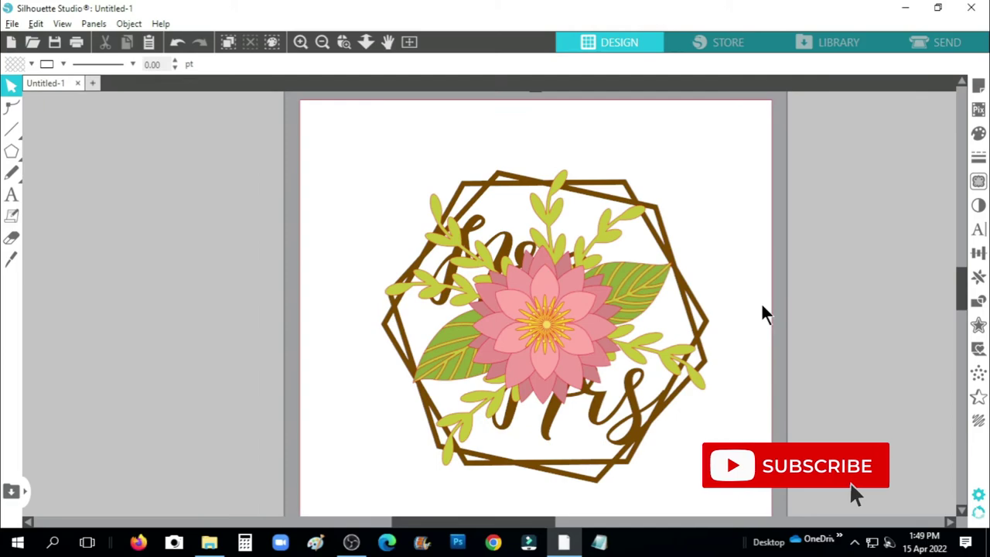
left_click_drag(513, 526, 524, 526)
scroll(539, 424, "down", 1)
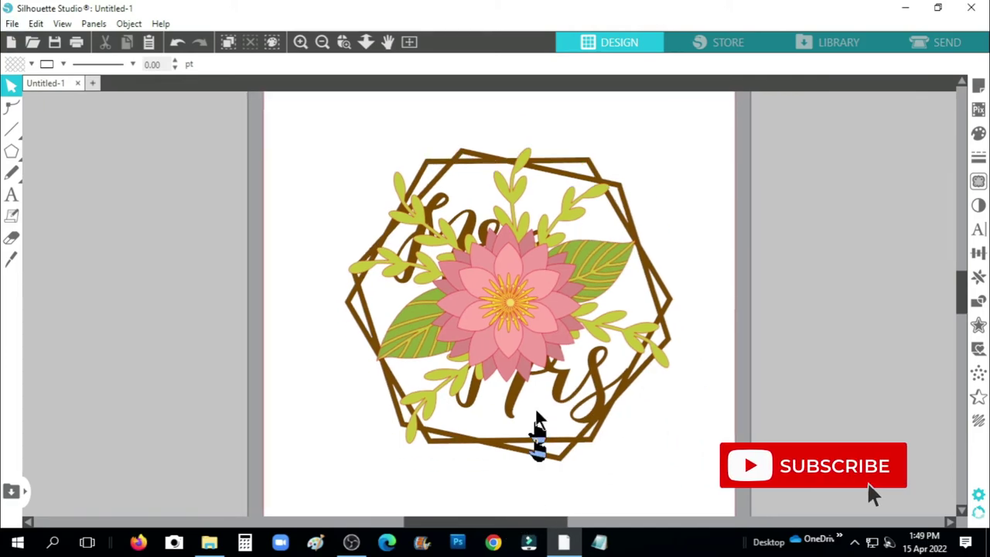
left_click_drag(564, 418, 563, 468)
- Move the bouquet toward the upper-right corner of the hexagon frame
left_click_drag(508, 326, 533, 303)
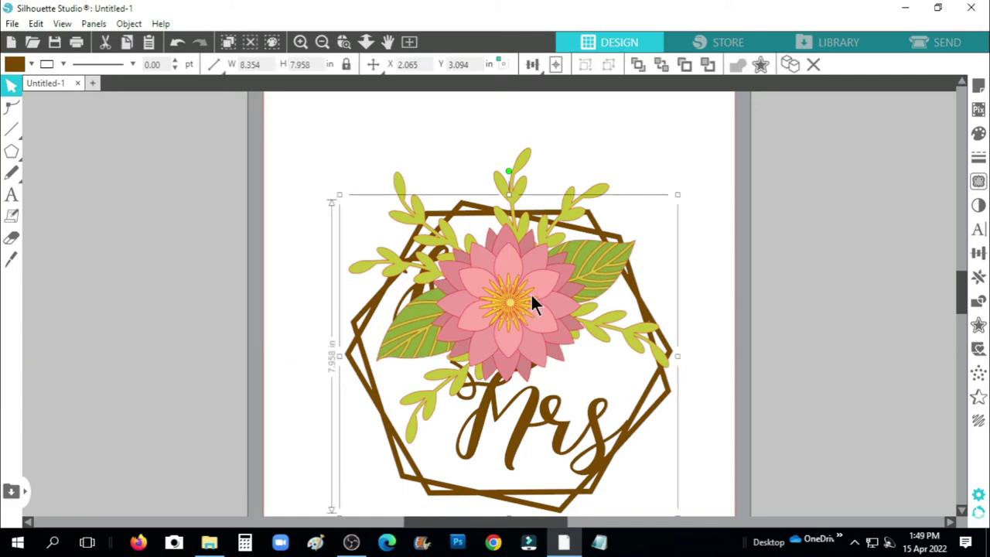
left_click(289, 212)
left_click_drag(402, 221, 477, 168)
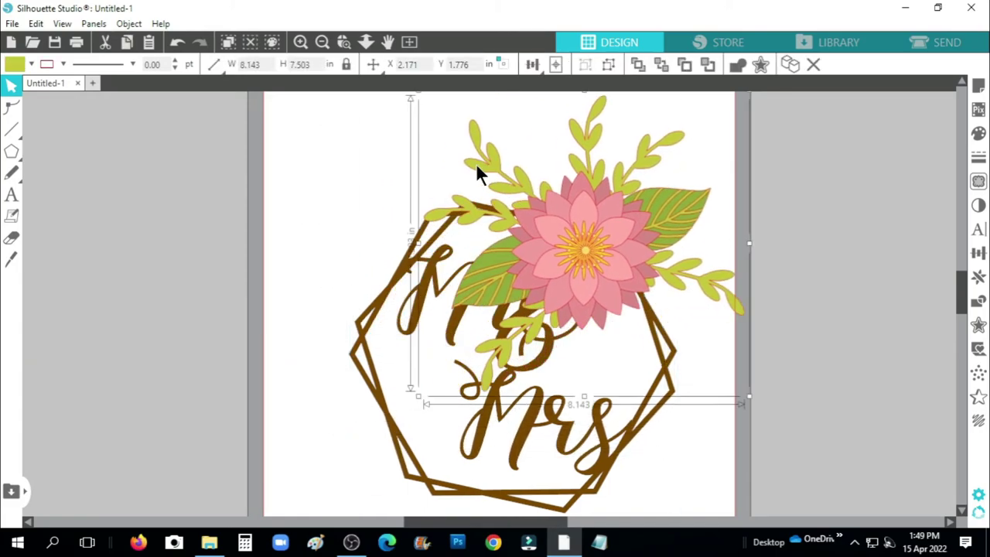
- Scale the bouquet down to about 5.80 × 5.35 in and move it onto the hexagon frame's upper-right corner
scroll(742, 186, "up", 2)
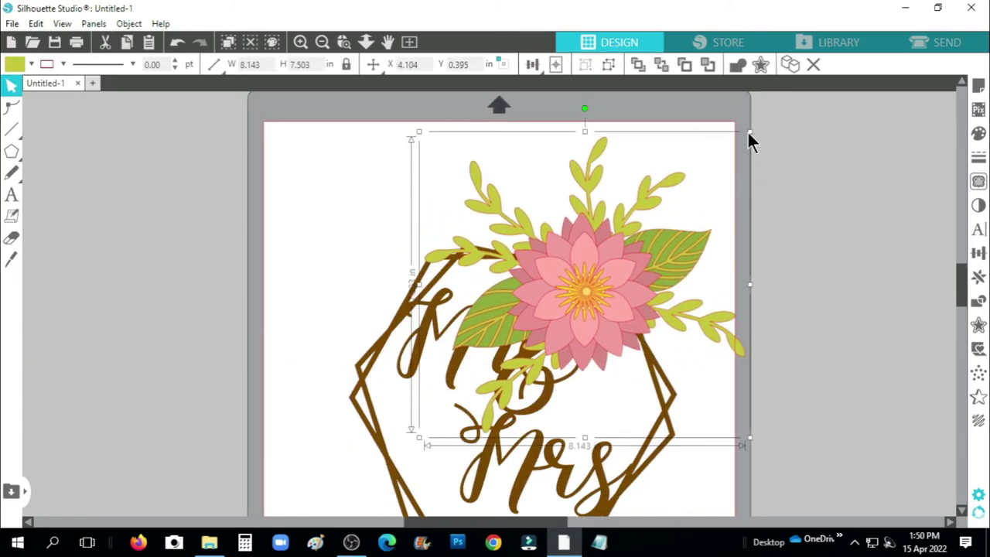
left_click_drag(747, 131, 656, 217)
left_click_drag(569, 323, 579, 270)
scroll(584, 255, "down", 1)
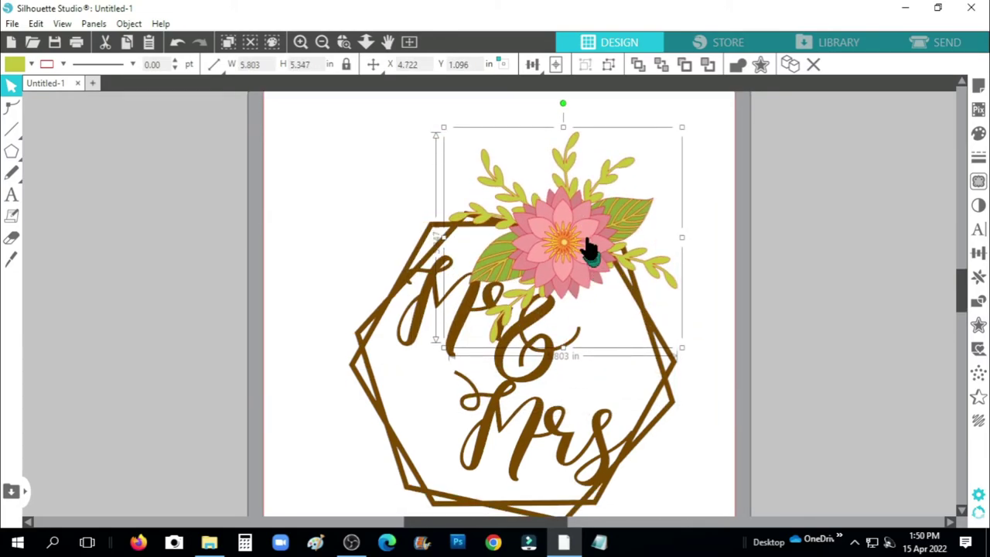
- Rotate the bouquet clockwise, shrink it to about 5.53 × 5.10 in and settle it on the frame's upper-right corner
left_click_drag(560, 102, 657, 155)
left_click_drag(568, 241, 586, 234)
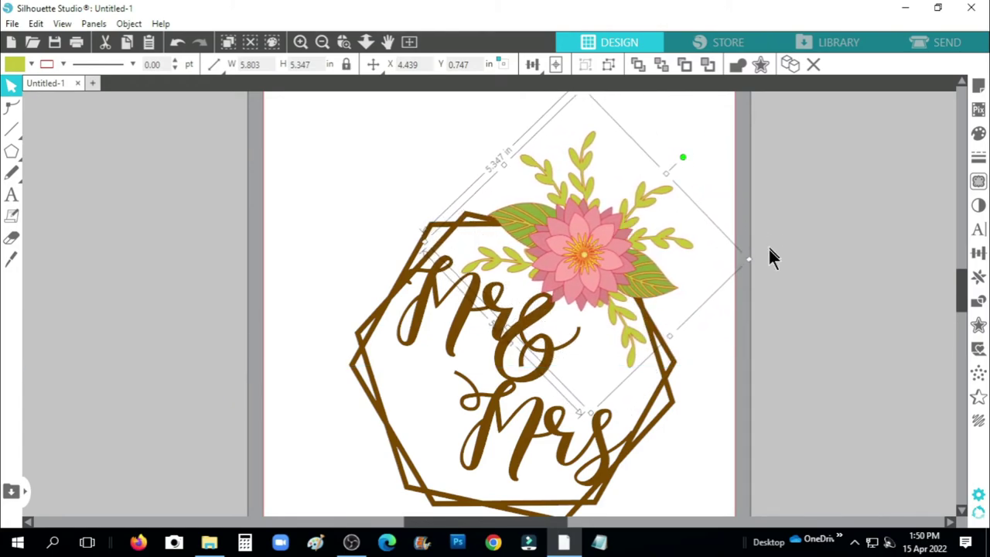
left_click_drag(750, 259, 727, 265)
left_click_drag(610, 260, 608, 265)
left_click_drag(689, 163, 681, 227)
scroll(735, 250, "down", 2)
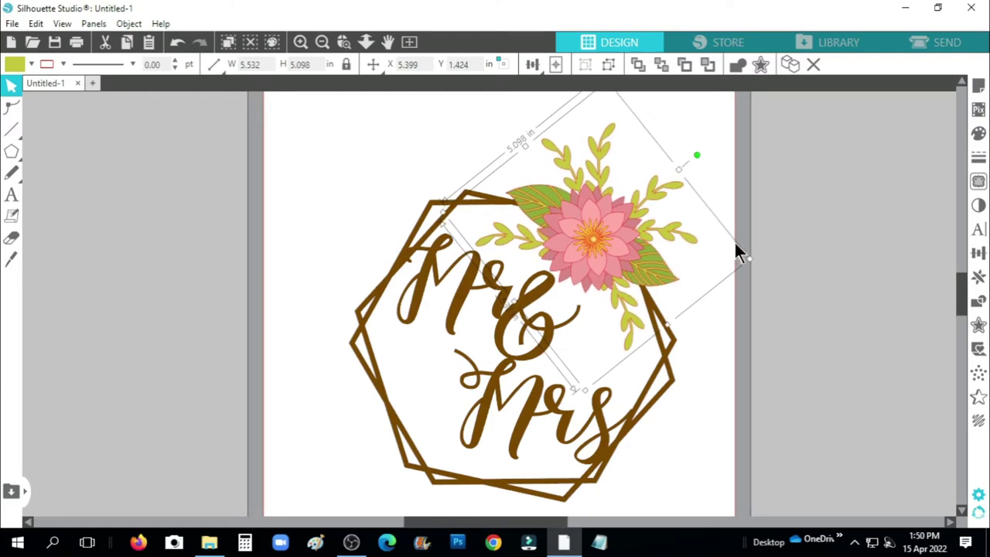
- Group the bouquet with the double-hexagon "Mr & Mrs" design
left_click_drag(372, 133, 729, 464)
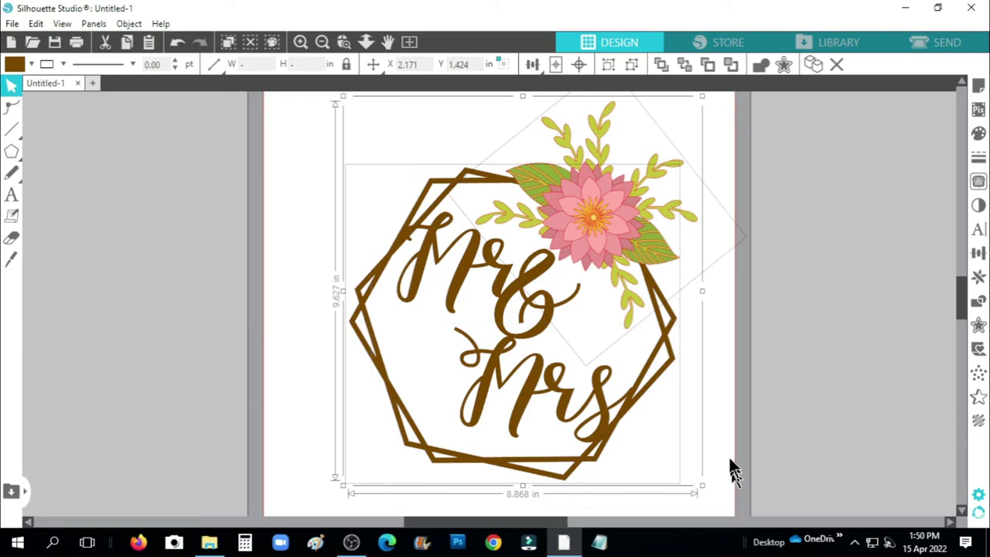
right_click(539, 186)
left_click(619, 378)
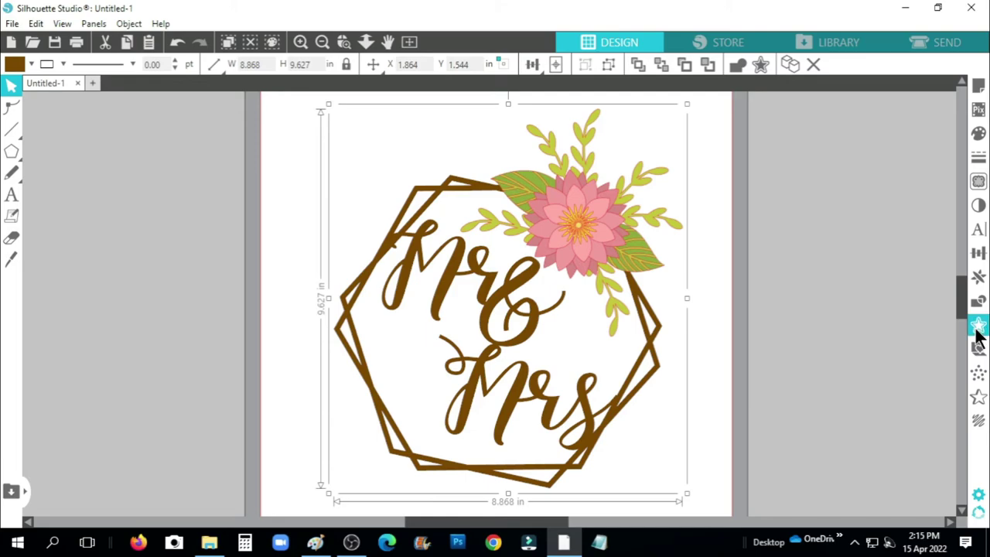
- Create an external offset of 0.080 in with sharp corners around the grouped design
left_click(978, 325)
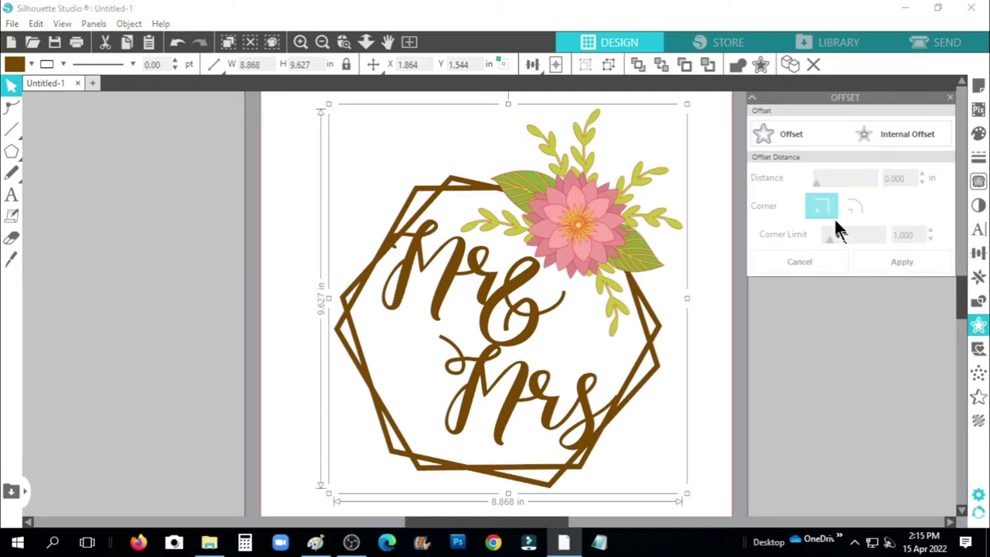
left_click(769, 133)
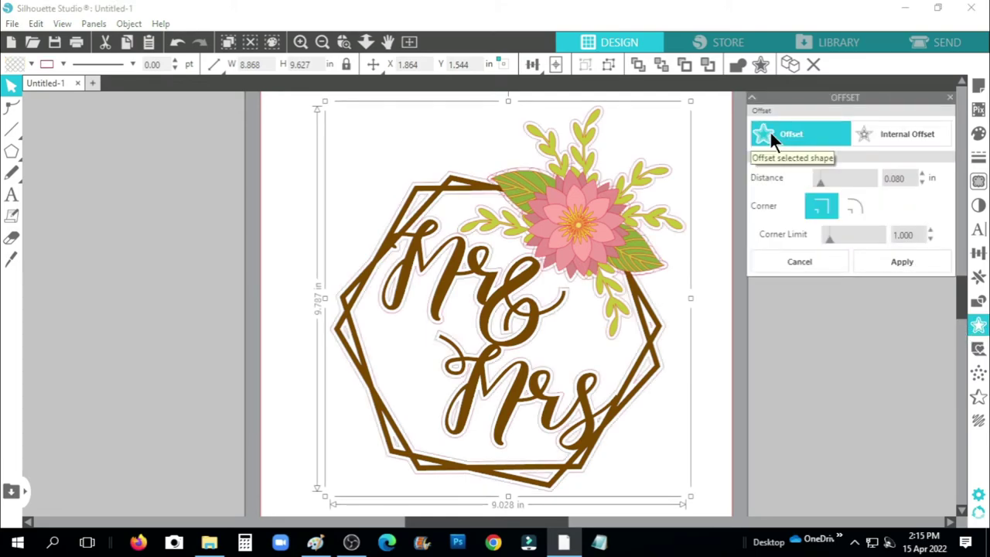
left_click(907, 263)
- Fill the offset shape with the pale yellow FCF7C6 and close the fill options
left_click(979, 133)
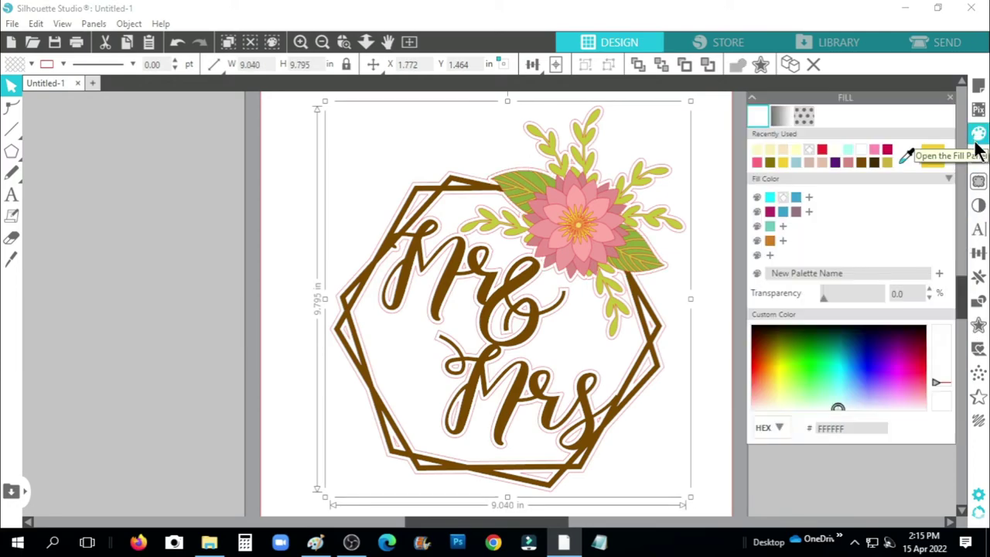
left_click(760, 149)
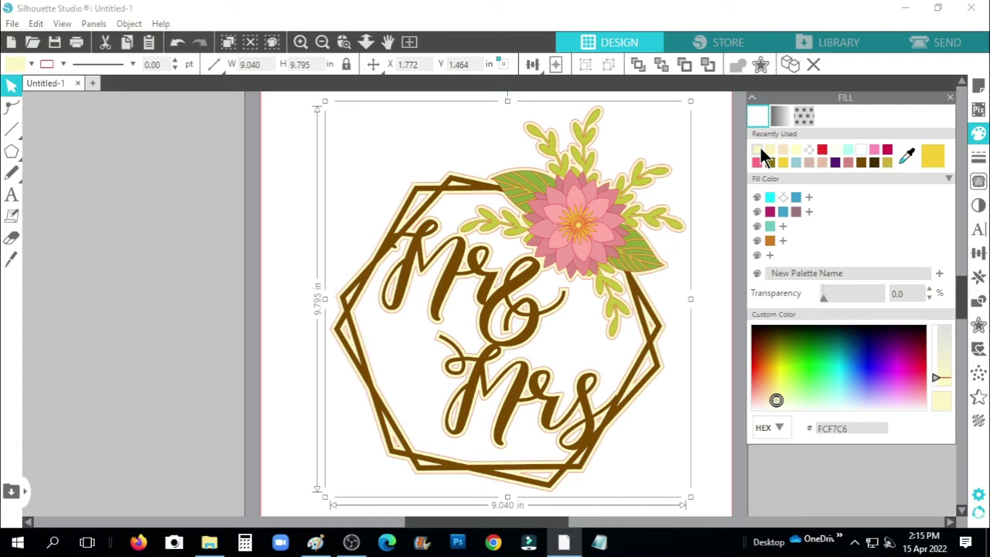
left_click(950, 97)
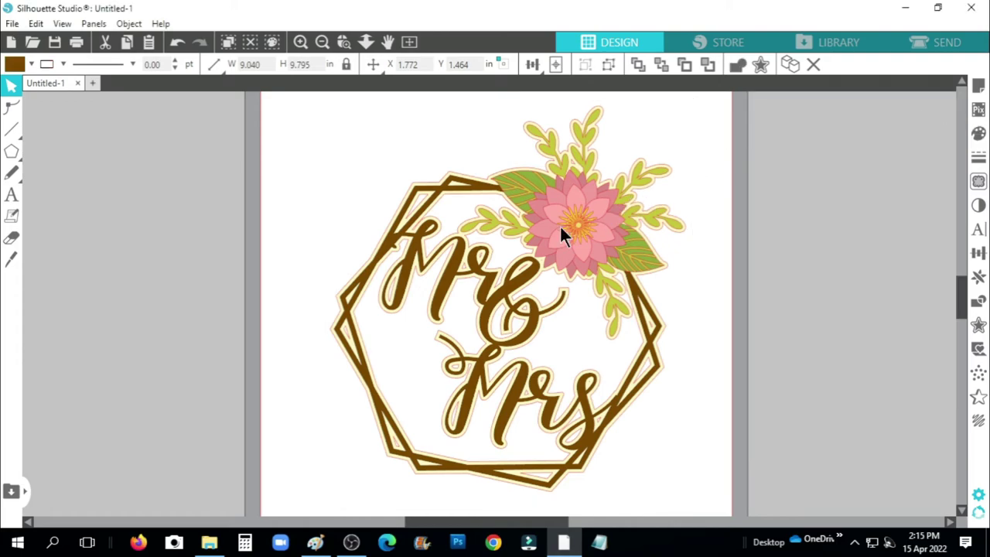
- Move the grouped design off the page to the left and release the offset backing's compound path
left_click_drag(559, 225, 77, 193)
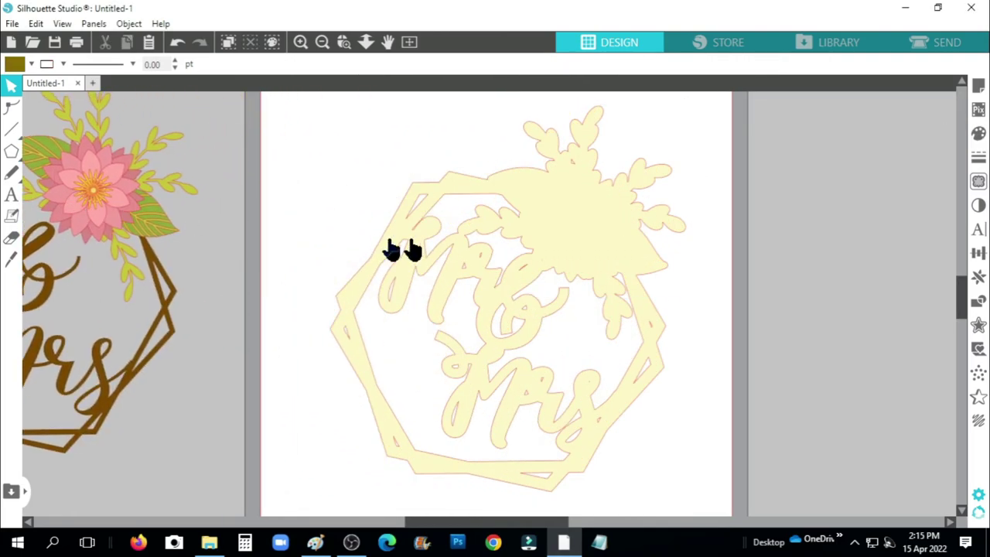
right_click(527, 241)
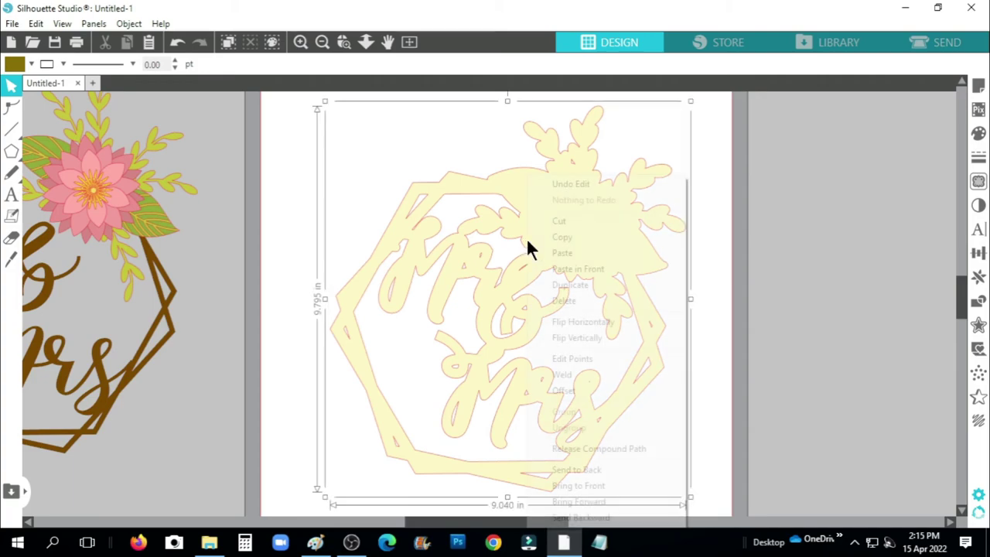
left_click(589, 450)
left_click(749, 287)
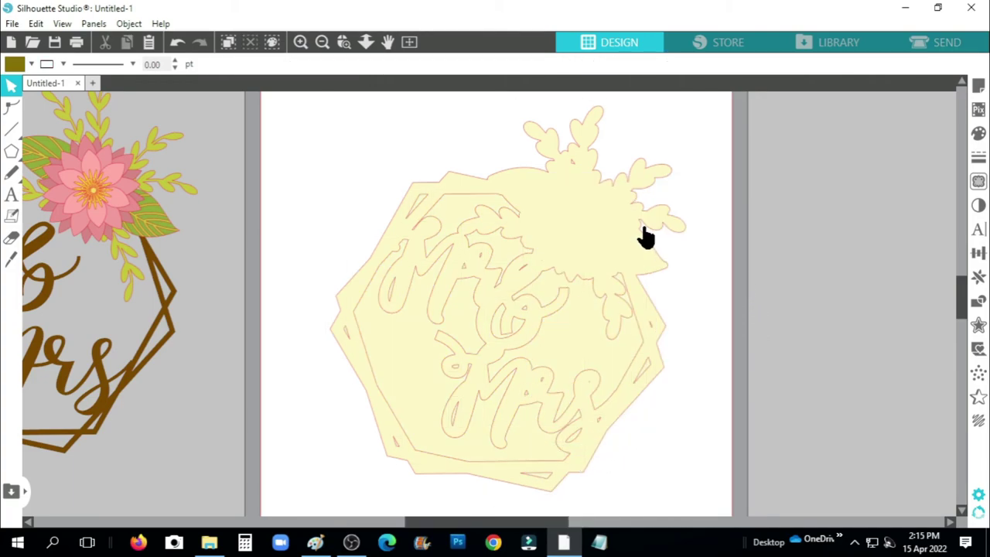
- Delete the tiny cutout near the base of the upper sprigs in the offset backing
scroll(645, 233, "up", 3)
left_click(545, 144)
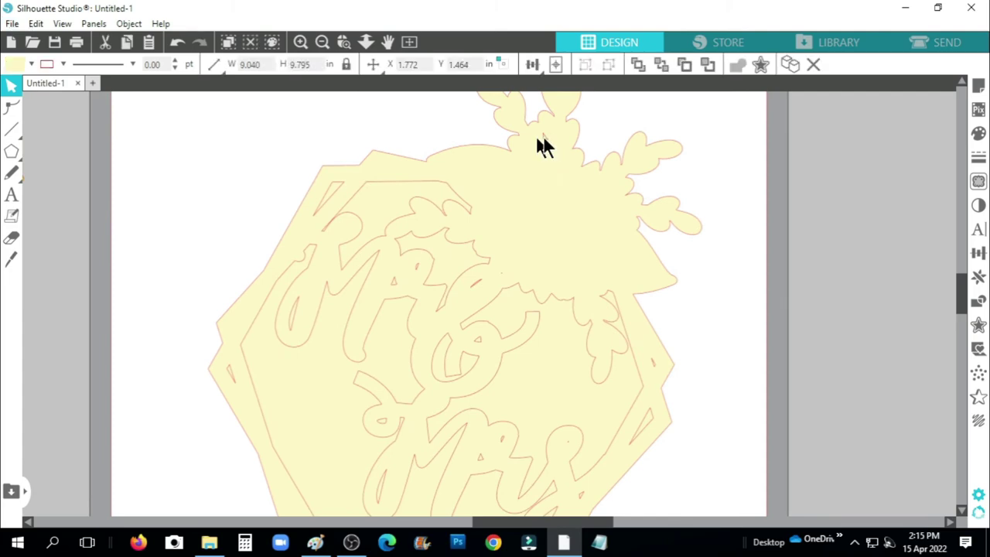
right_click(545, 146)
left_click(581, 264)
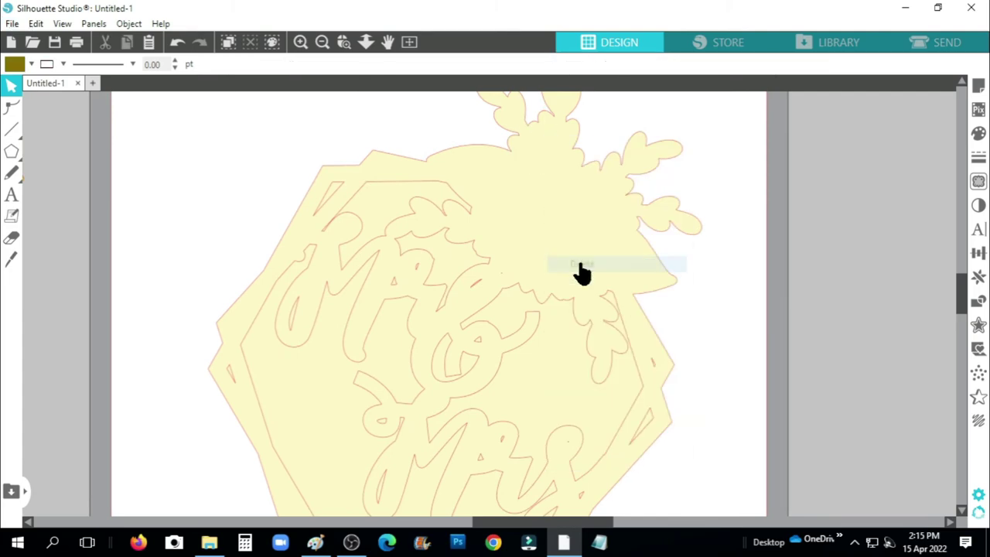
- Delete the three small cutouts in the word "Mr": inside the r, between the letters and in the M's loop
left_click(416, 267)
right_click(417, 267)
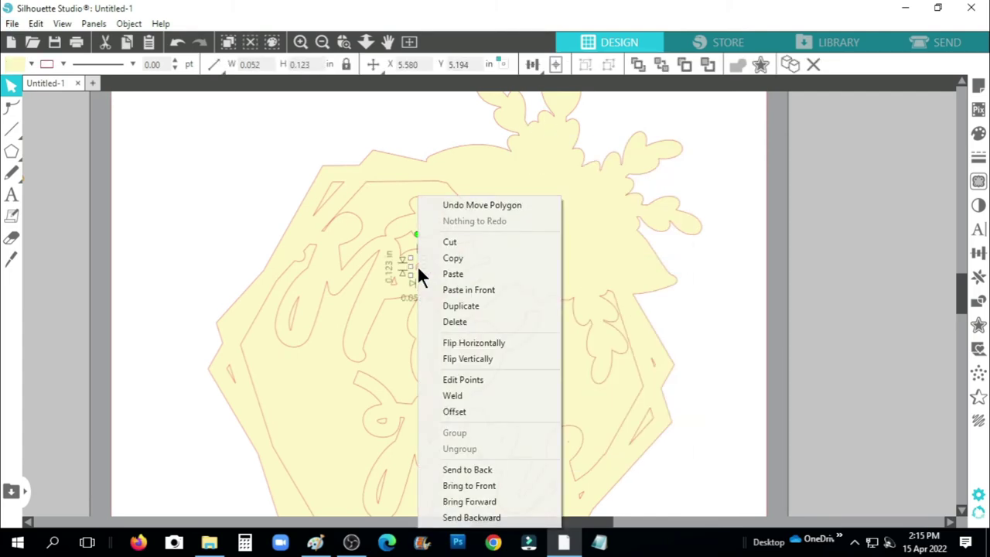
left_click(447, 322)
left_click(395, 280)
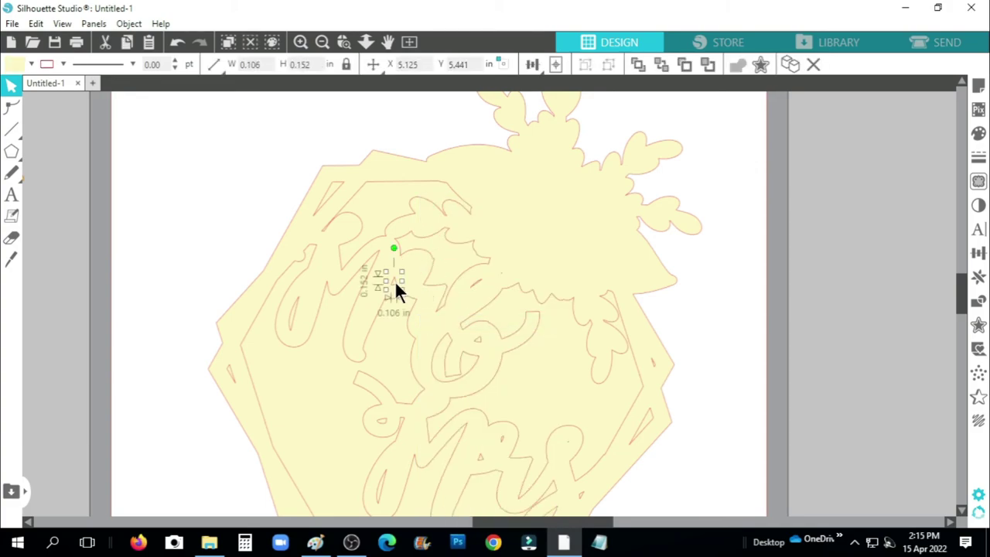
right_click(394, 280)
left_click(438, 322)
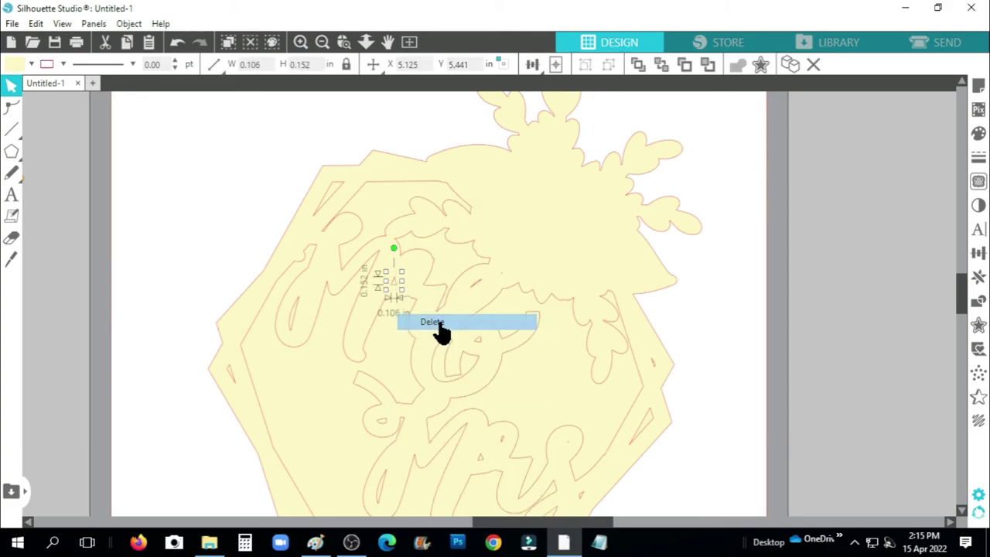
left_click(292, 332)
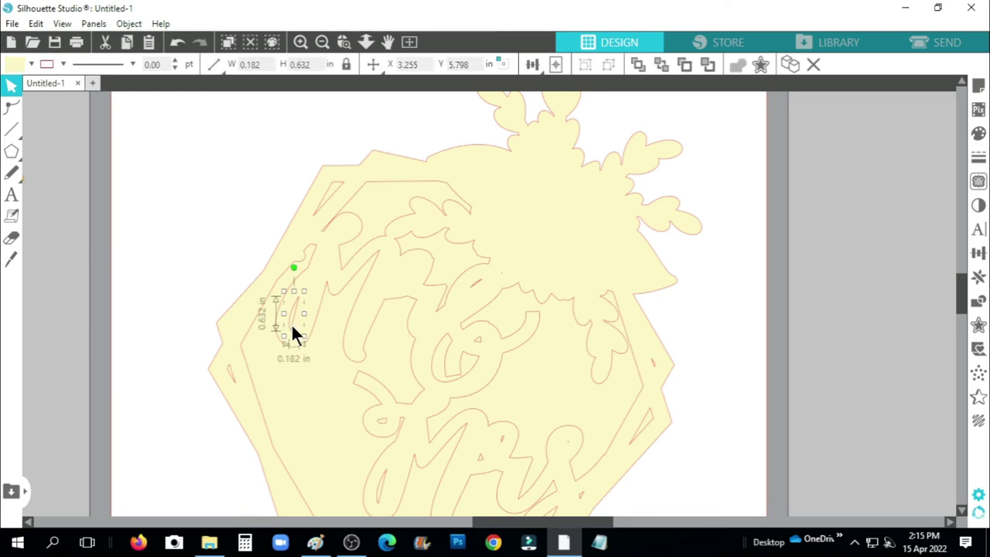
right_click(291, 332)
left_click(349, 323)
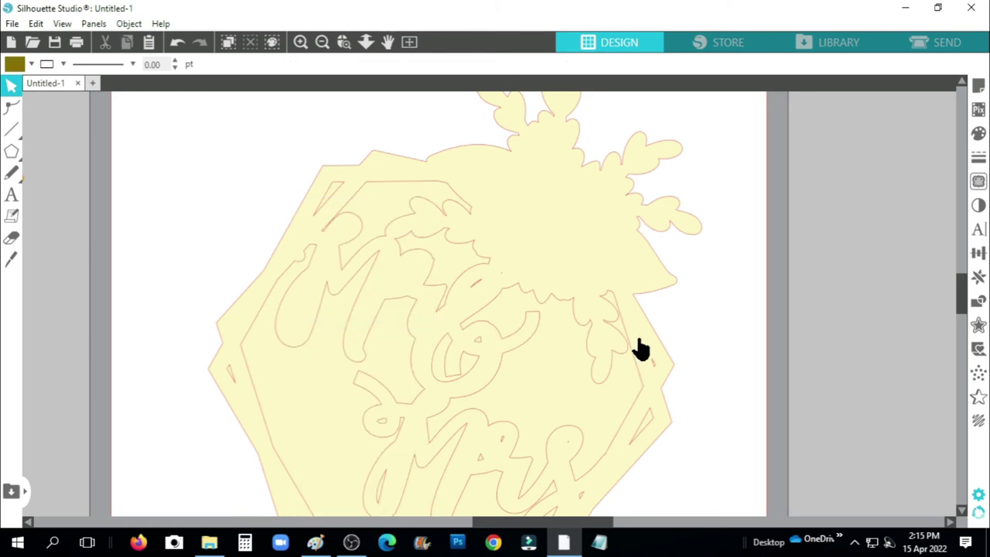
- Delete the narrow cutout in the ampersand's upper loop and the small triangular one at its centre
scroll(636, 347, "down", 2)
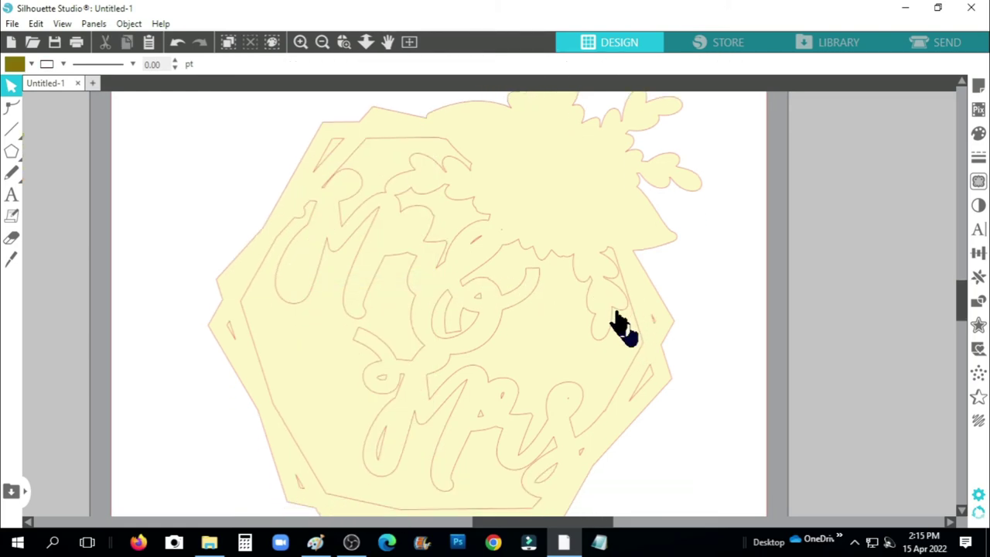
left_click(474, 241)
right_click(474, 241)
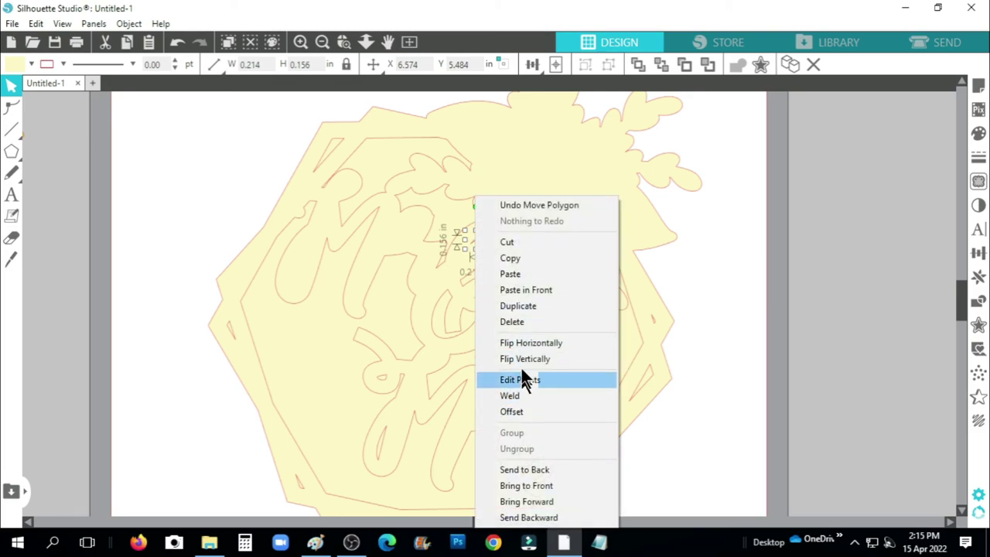
left_click(522, 321)
scroll(654, 336, "down", 3)
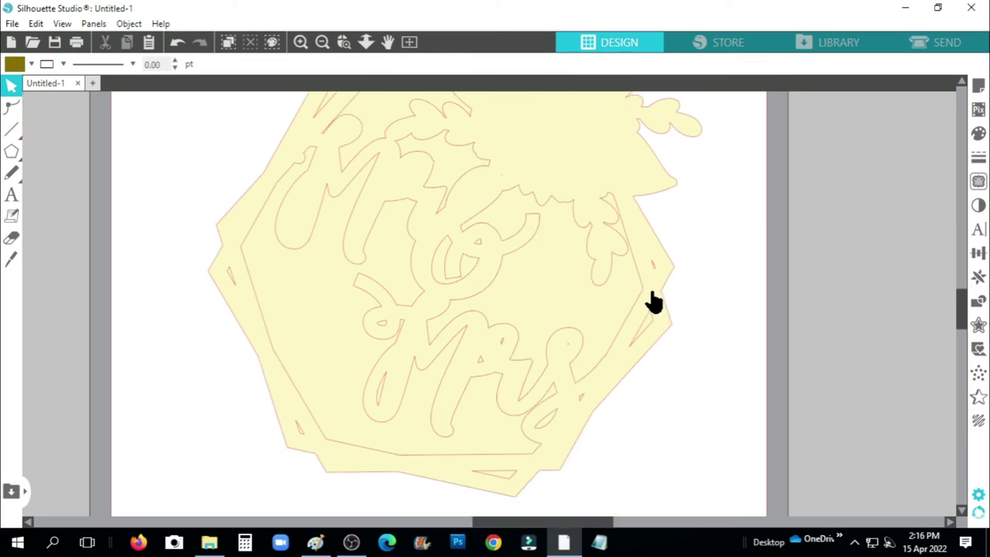
scroll(654, 302, "down", 1)
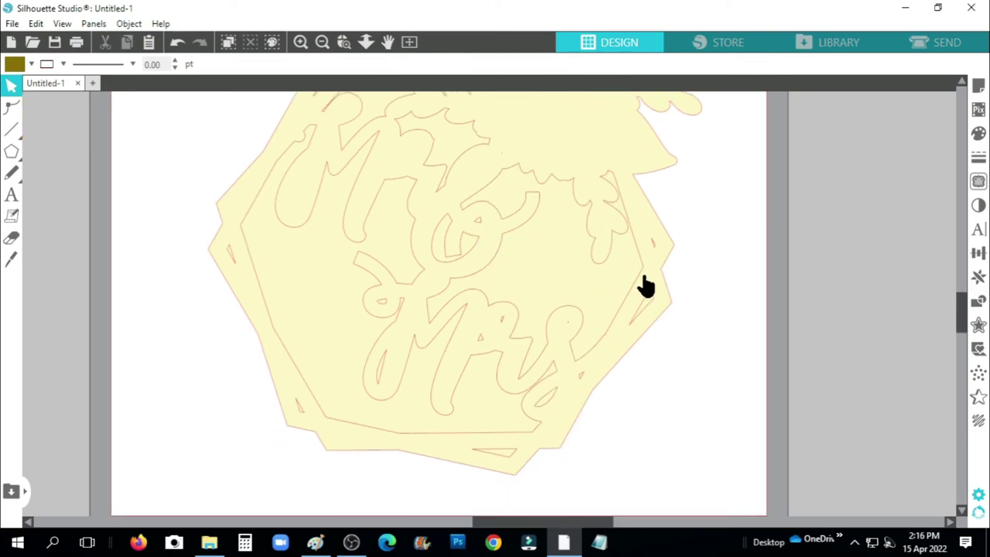
left_click(478, 231)
right_click(477, 220)
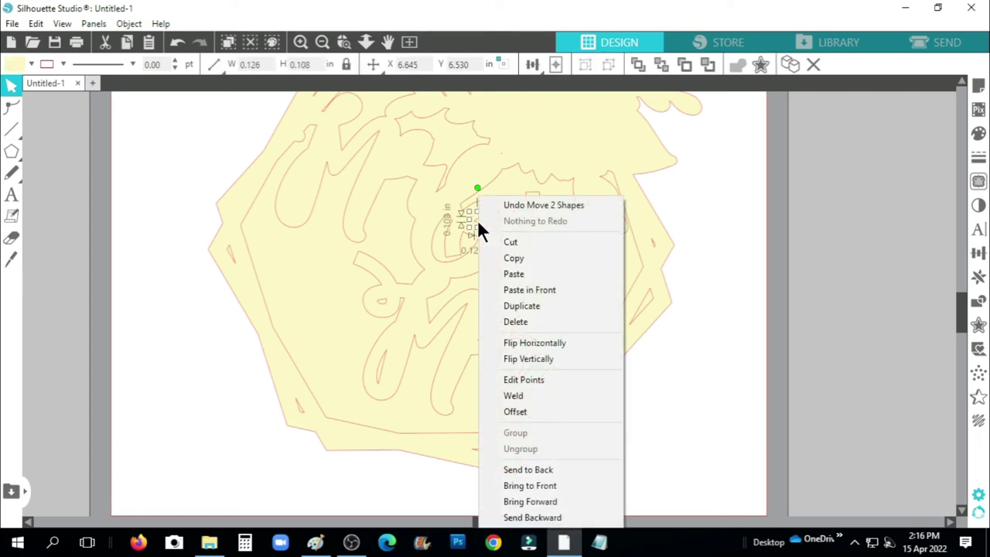
left_click(516, 322)
- Delete the small cutouts in the opening swirl and the lower loop of the M in "Mrs"
left_click(387, 314)
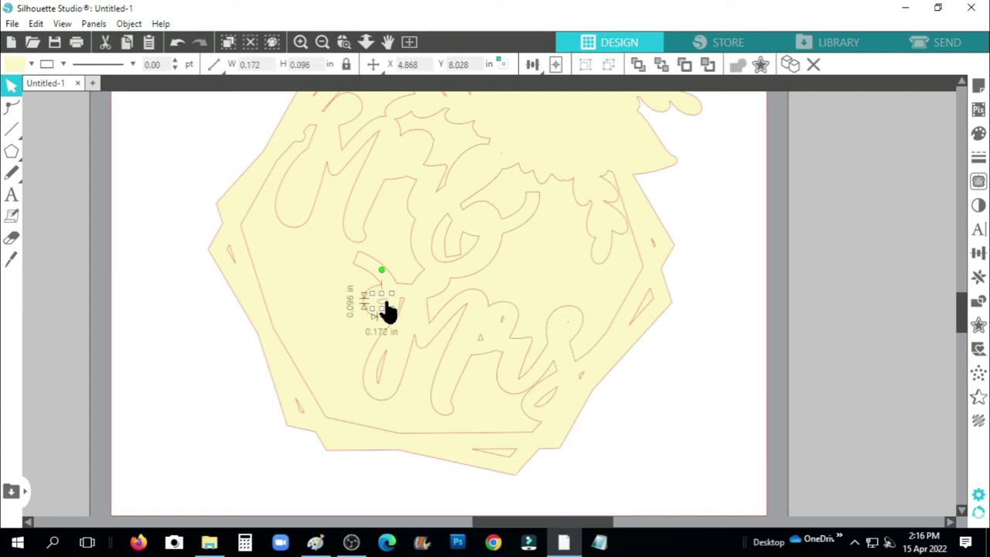
right_click(387, 306)
scroll(511, 334, "down", 2)
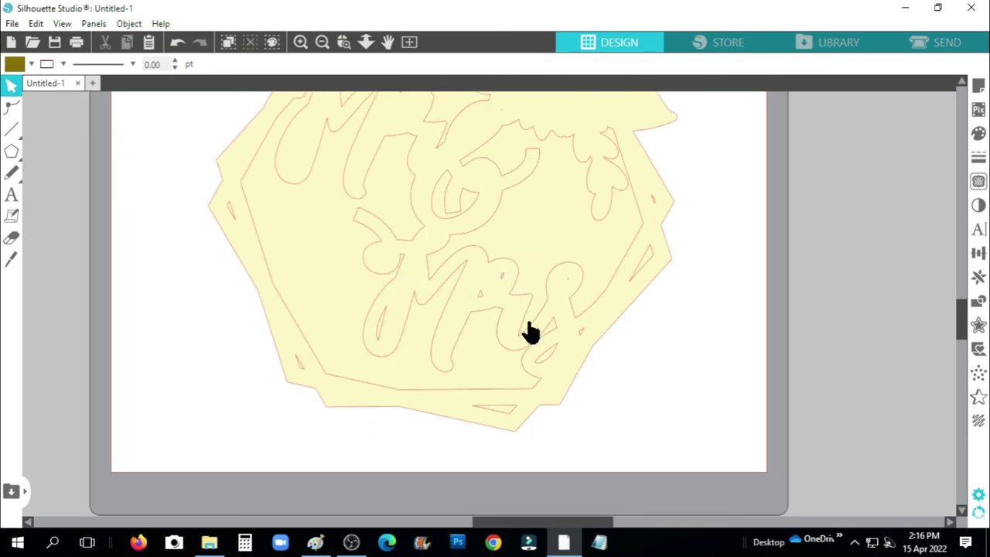
left_click(380, 329)
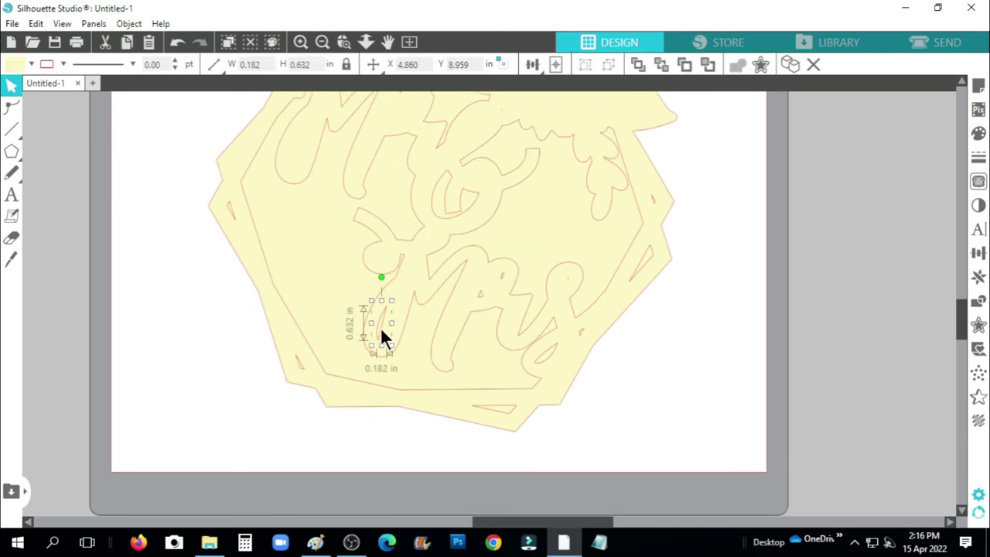
right_click(384, 327)
left_click(418, 322)
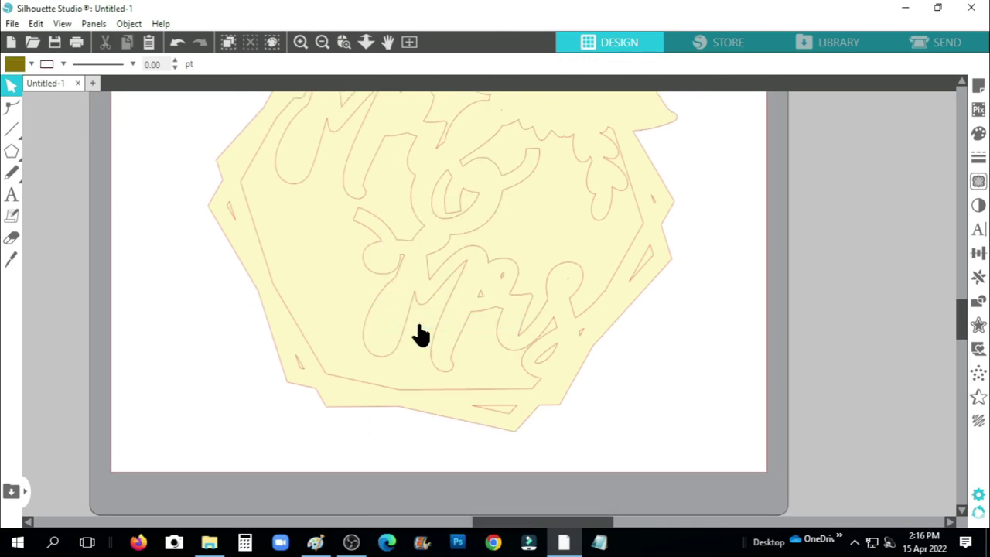
- Delete the small cutouts between the M and r and inside the r of "Mrs"
left_click(481, 296)
right_click(480, 297)
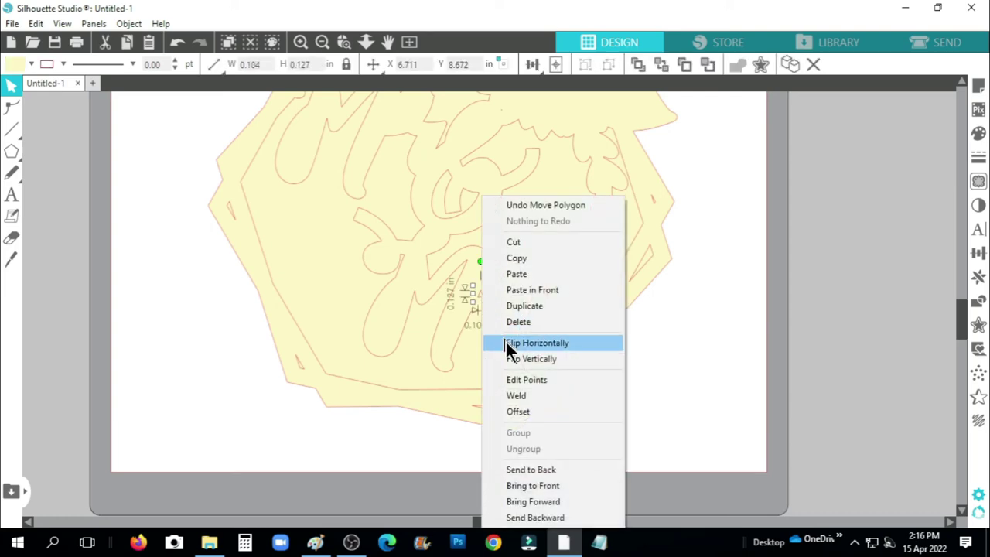
left_click(533, 321)
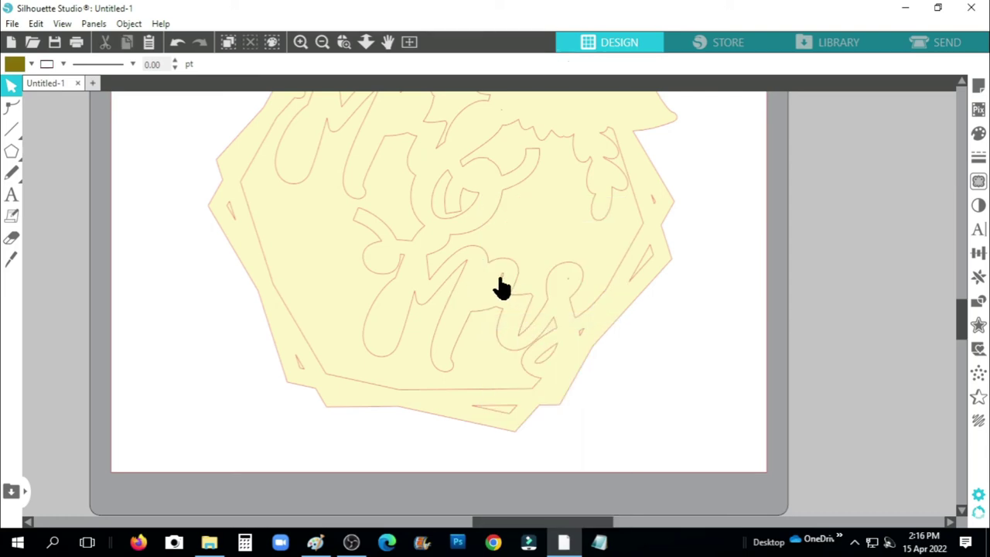
left_click(503, 288)
right_click(504, 289)
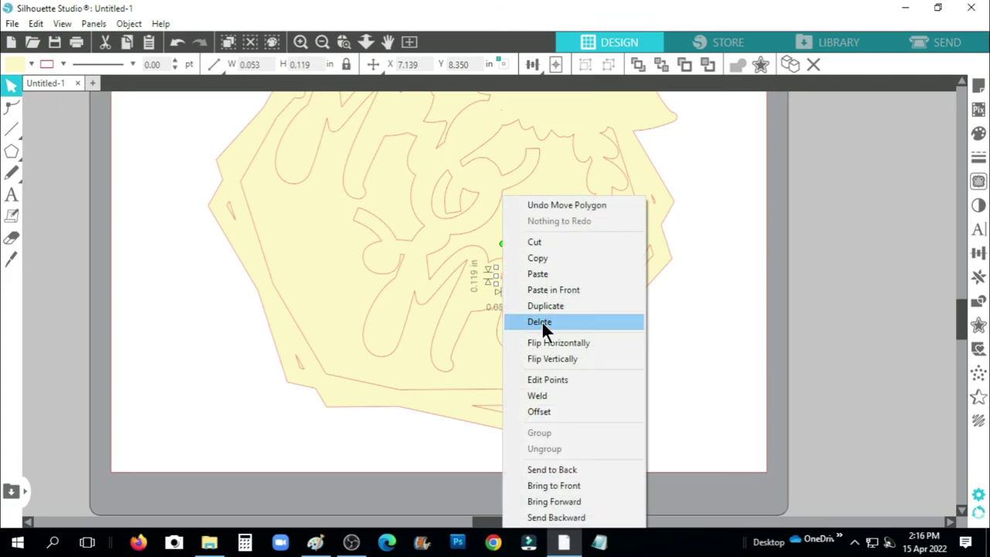
left_click(512, 326)
scroll(611, 339, "down", 2)
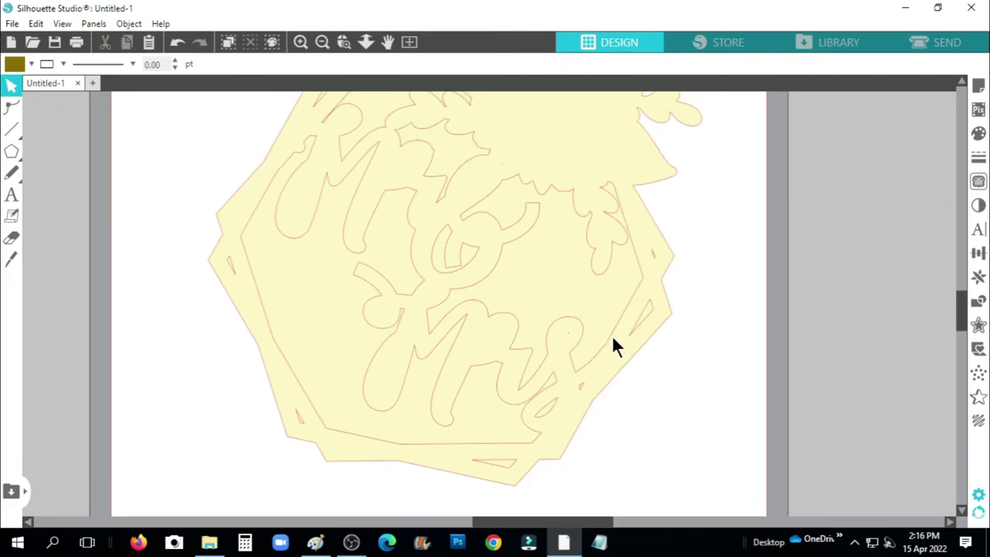
scroll(612, 346, "down", 3)
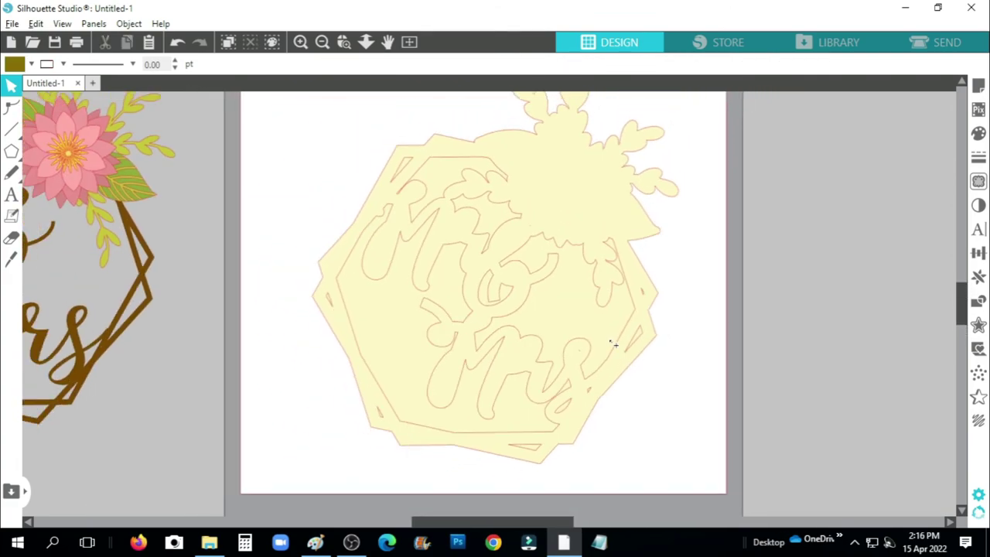
- Delete the tiny leftover cutout beside the s of "Mrs" in the backing layer
left_click(583, 347)
right_click(583, 346)
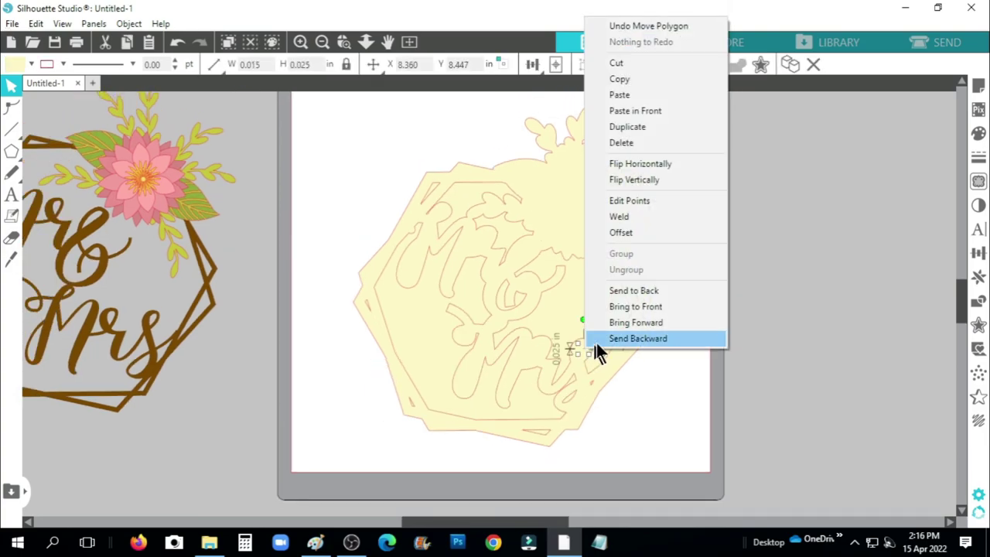
left_click(623, 142)
- Select all pieces of the yellow backing layer and make them a compound path
left_click_drag(337, 107, 688, 474)
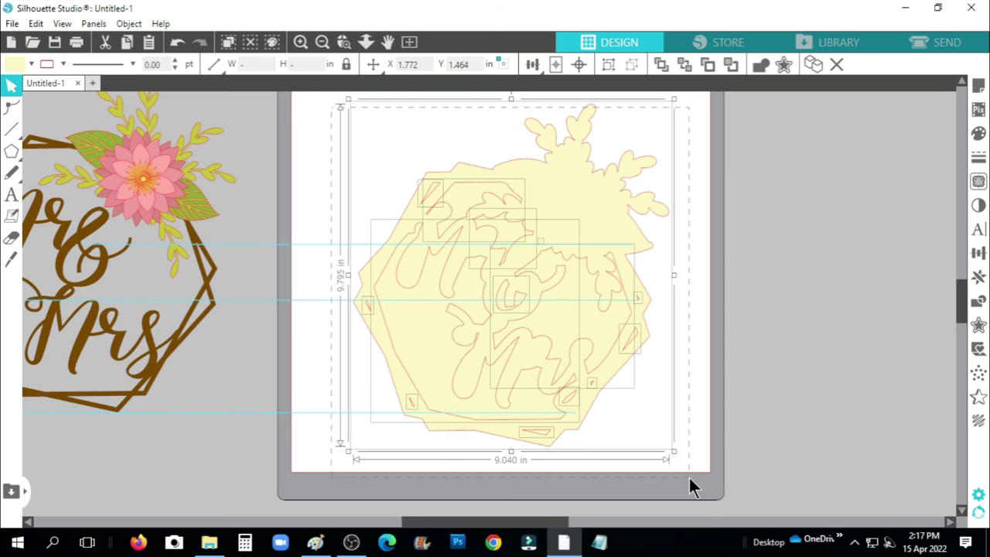
right_click(544, 264)
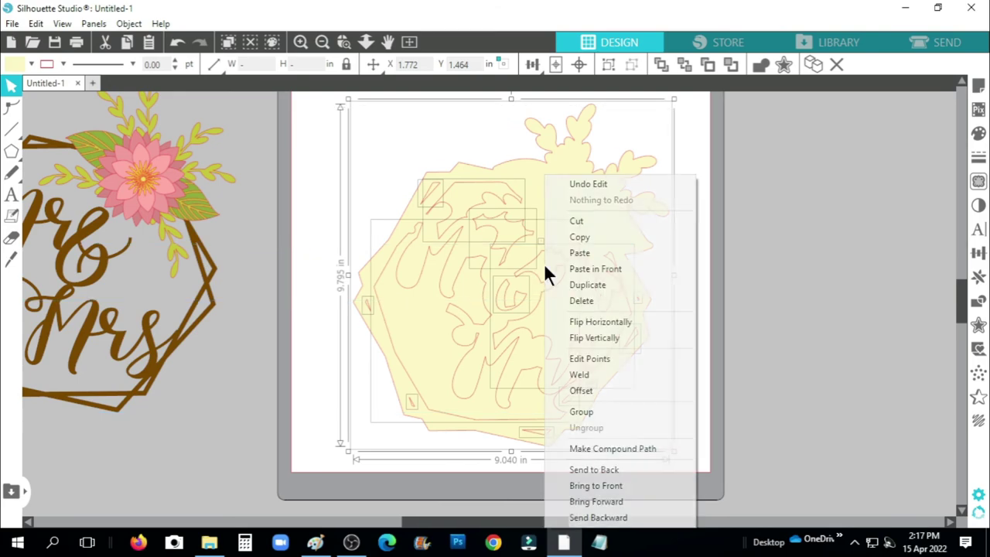
left_click(636, 447)
- Move the coloured "Mr & Mrs" floral design onto the yellow backing and align it so an even border surrounds it
left_click_drag(177, 192, 592, 202)
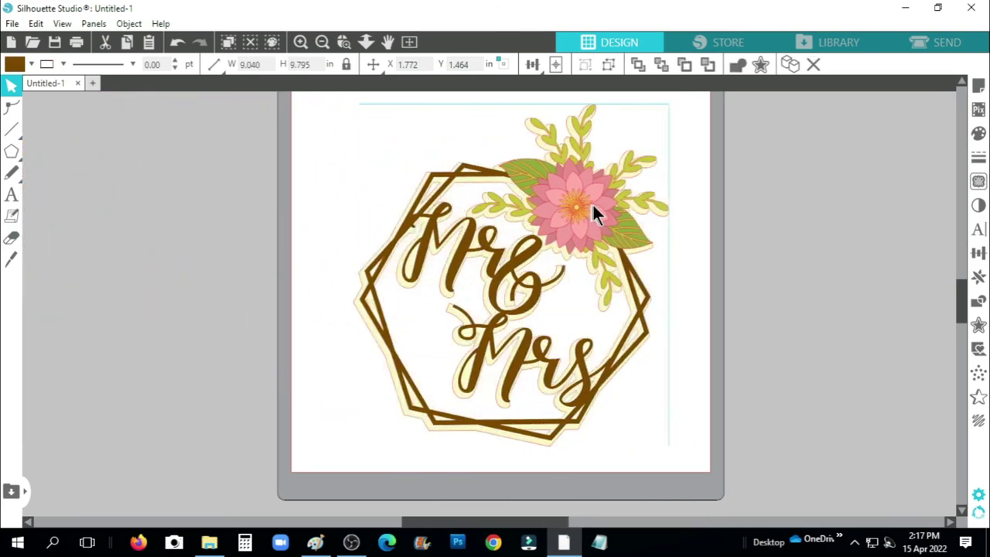
left_click(686, 240)
scroll(588, 260, "up", 1)
left_click(592, 274)
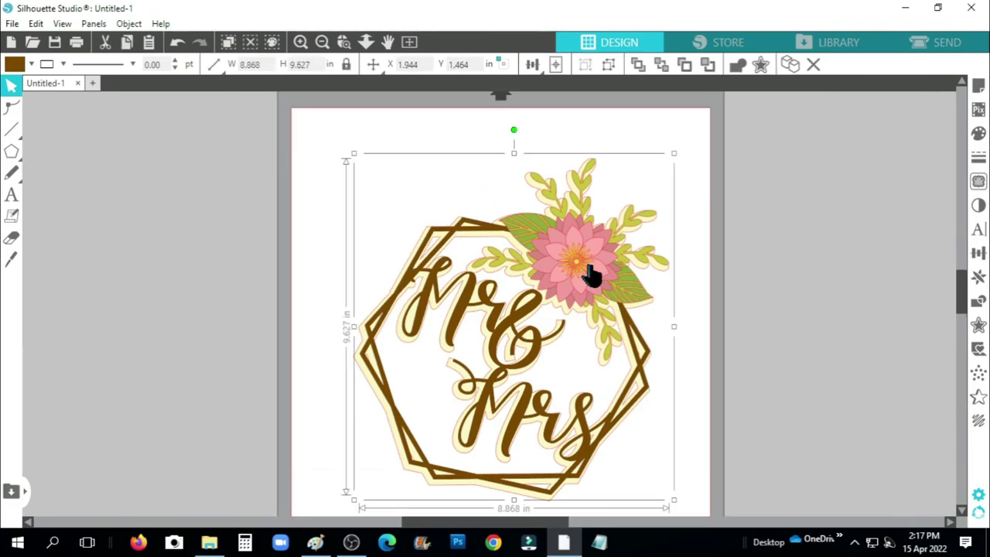
scroll(632, 295, "up", 1)
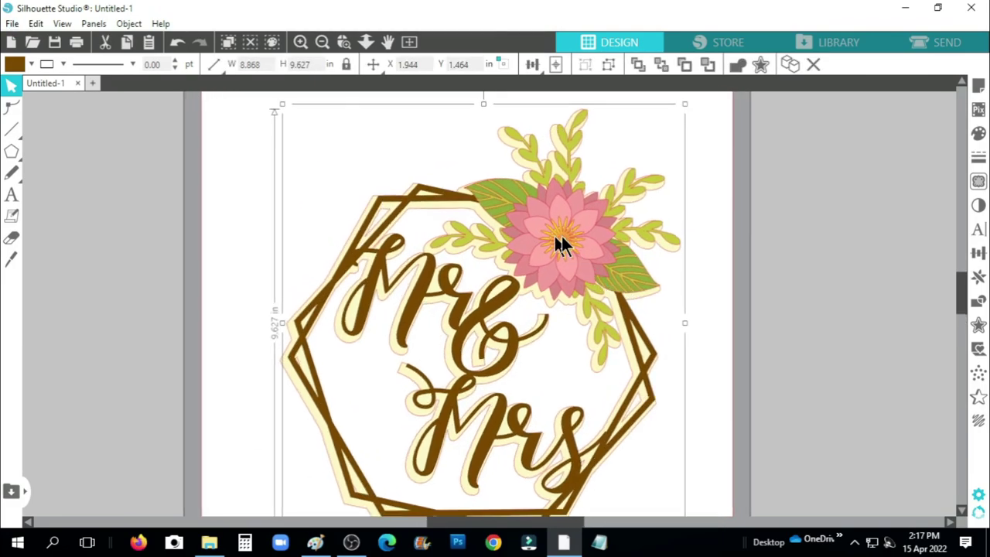
left_click_drag(561, 244, 565, 248)
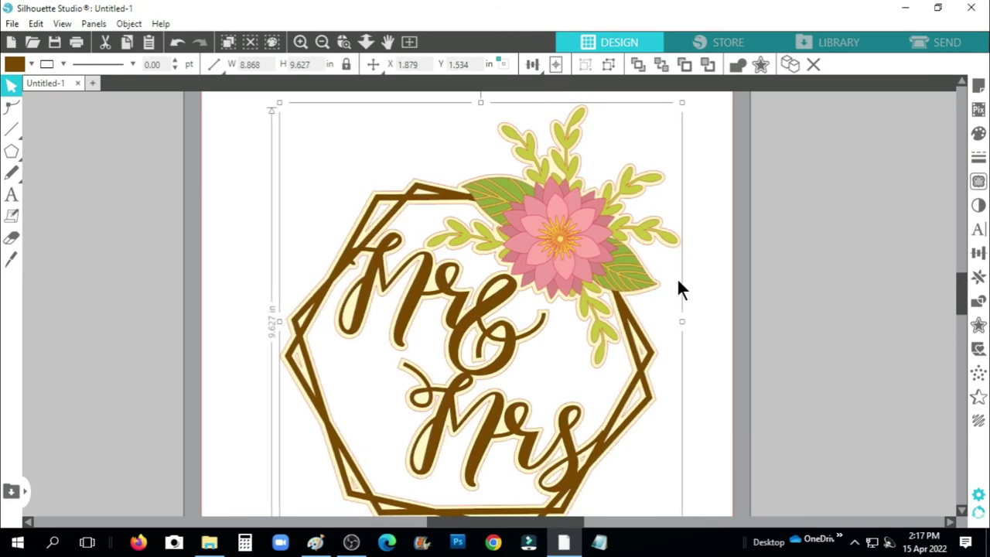
- Select the floral design together with its backing layer and group them
scroll(678, 289, "down", 2)
scroll(678, 290, "up", 1)
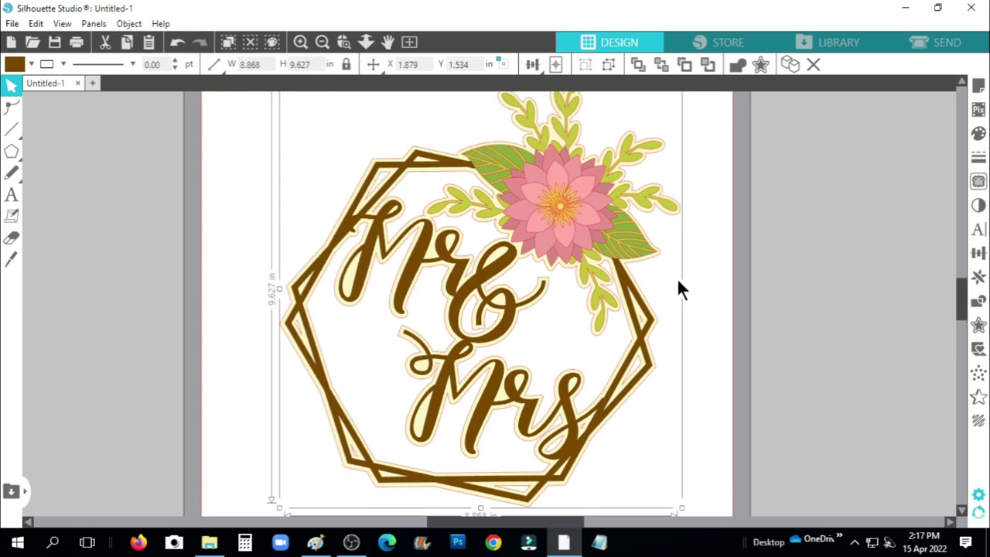
scroll(678, 289, "up", 1)
left_click_drag(232, 109, 651, 525)
right_click(588, 309)
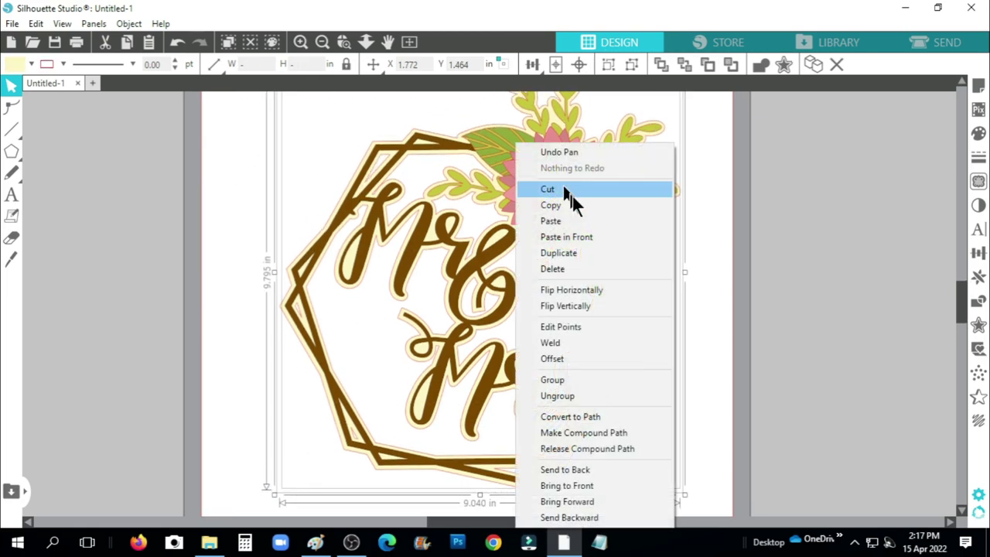
left_click(566, 380)
scroll(662, 339, "down", 2)
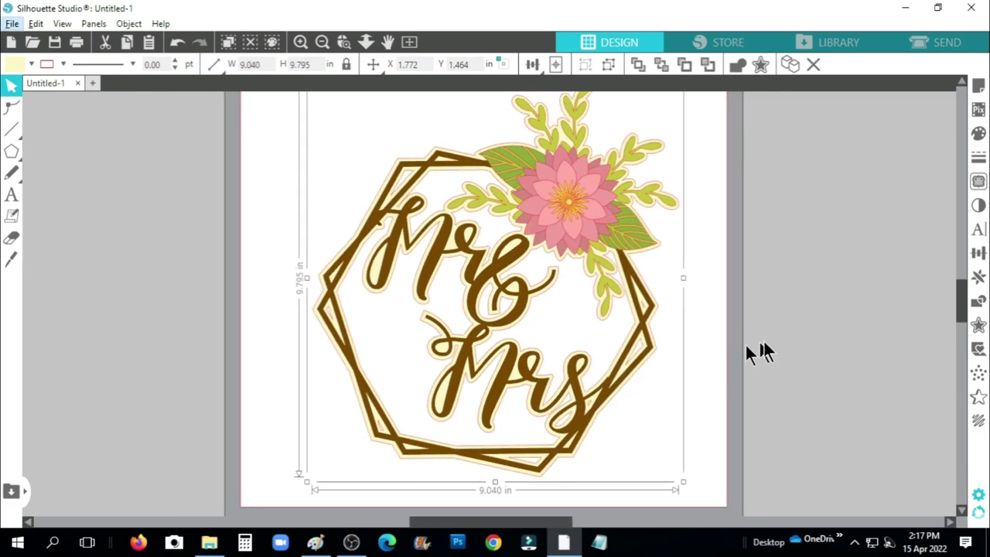
- Remove the outline colour from the grouped design and deselect it
left_click_drag(964, 306, 963, 298)
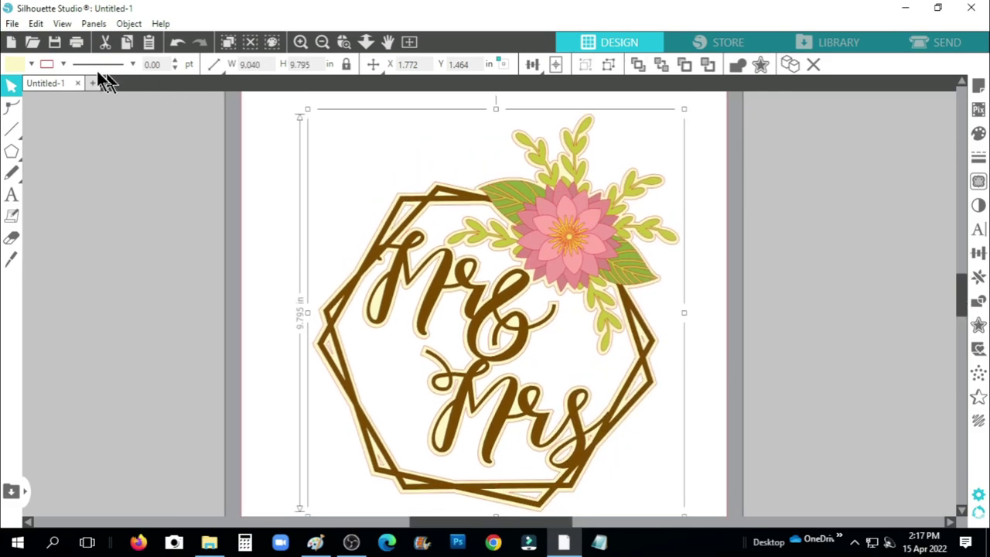
left_click(62, 64)
left_click(55, 114)
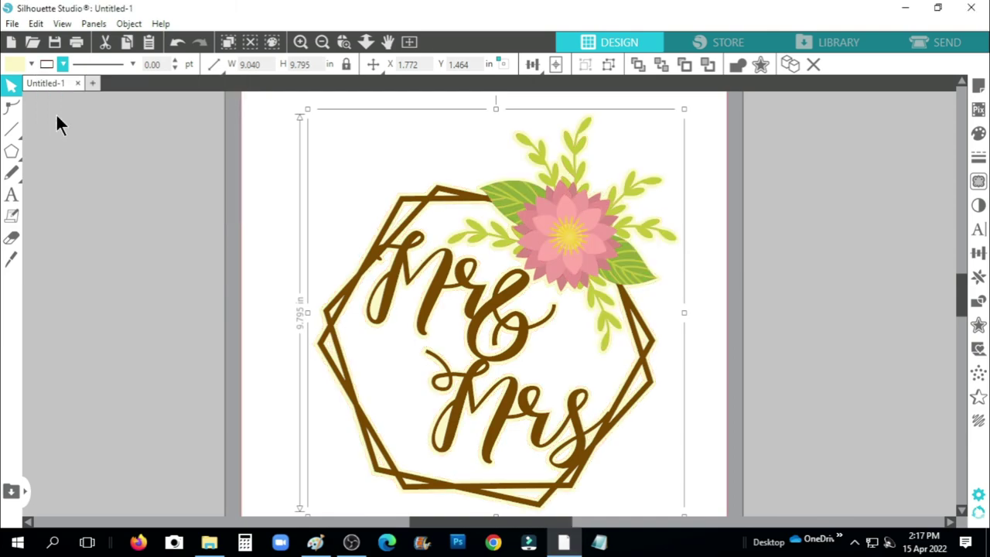
left_click(199, 272)
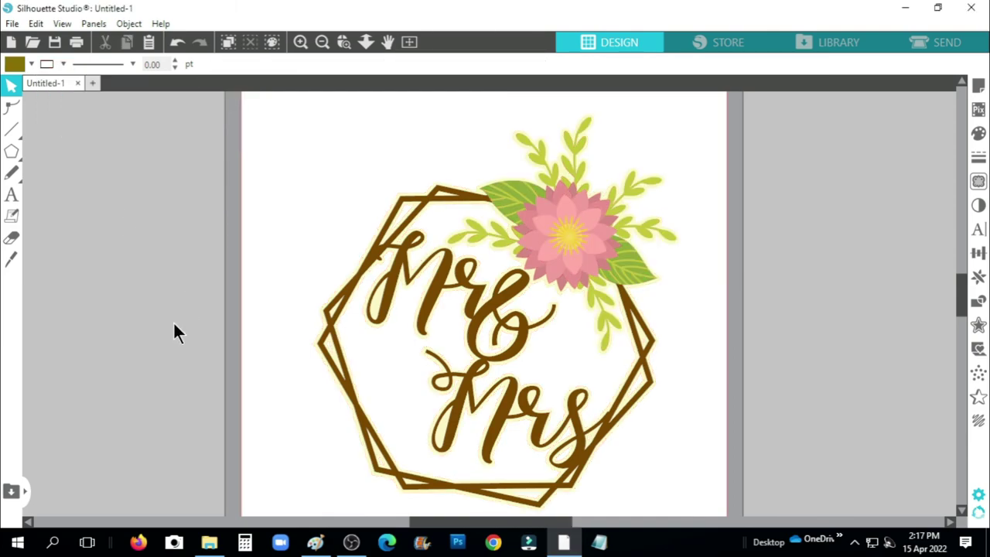
scroll(171, 322, "down", 1)
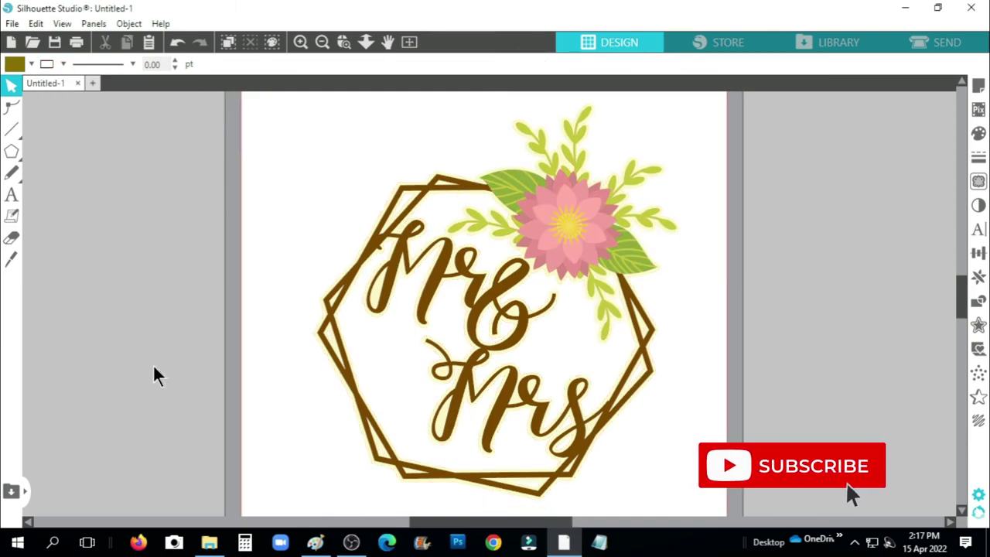